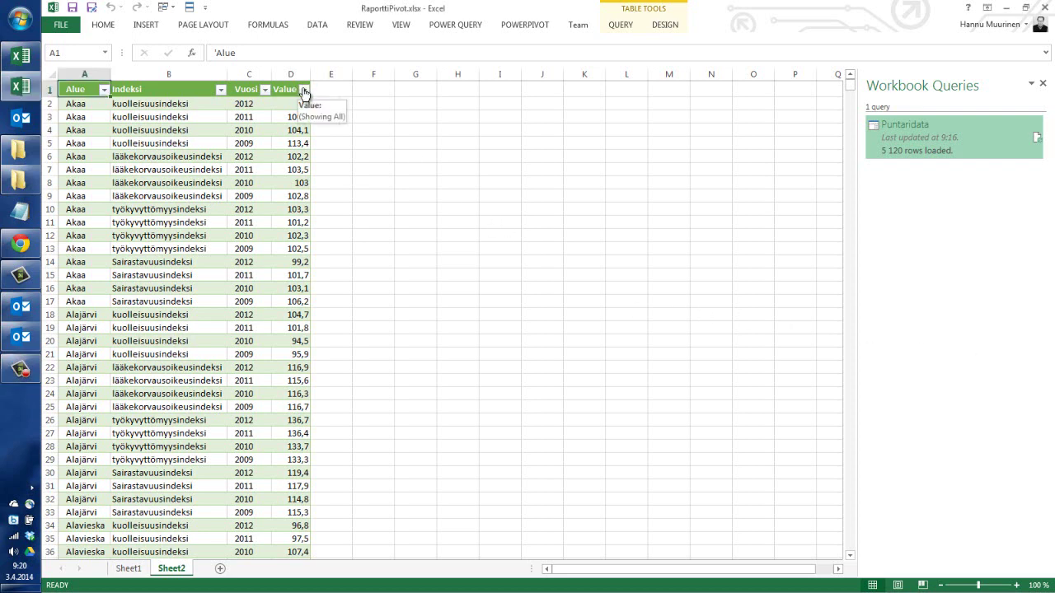
Step: Filter the Indeksi column to show only the Sairastavuusindeksi rows
right_click(285, 92)
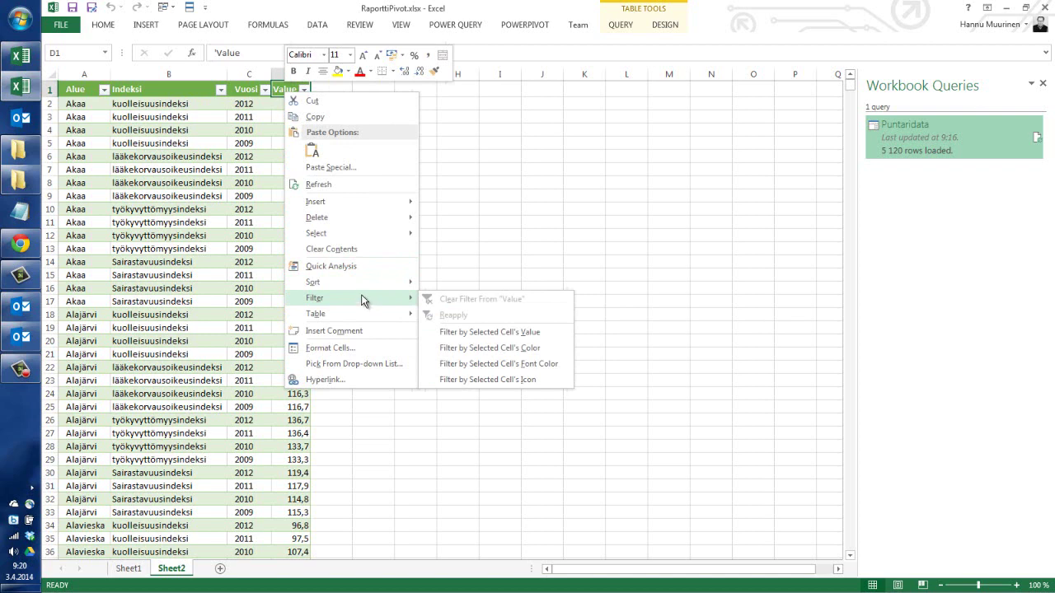
mouse_move(313, 282)
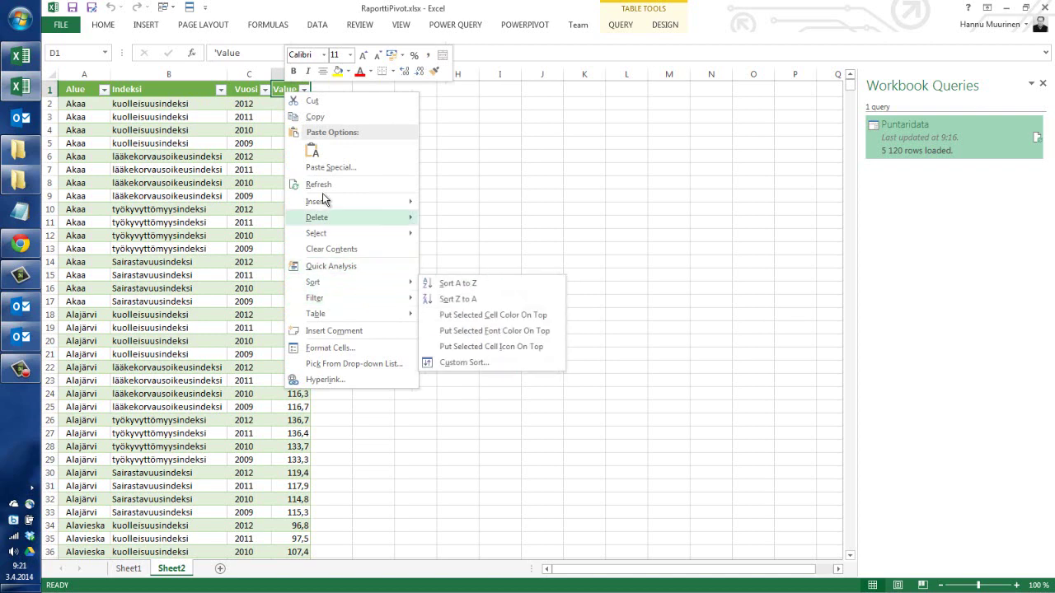
left_click(240, 162)
left_click(292, 107)
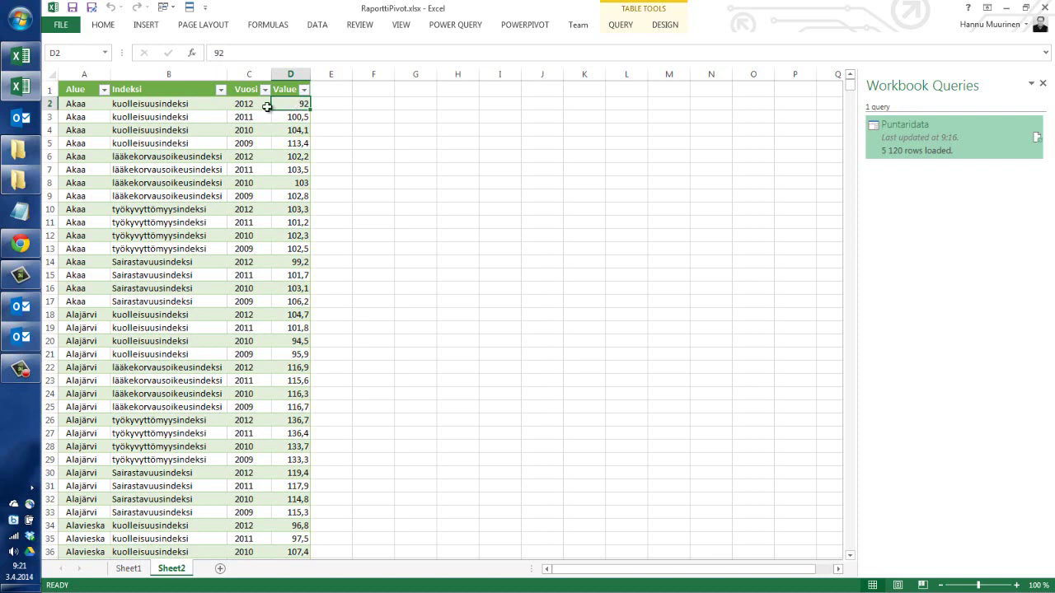
left_click(221, 90)
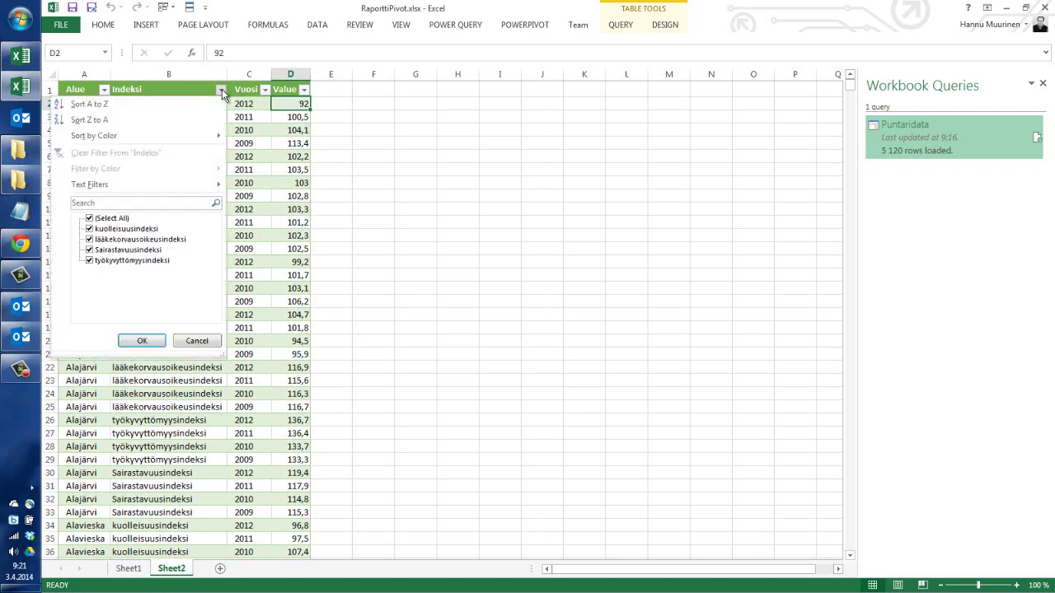
left_click(90, 218)
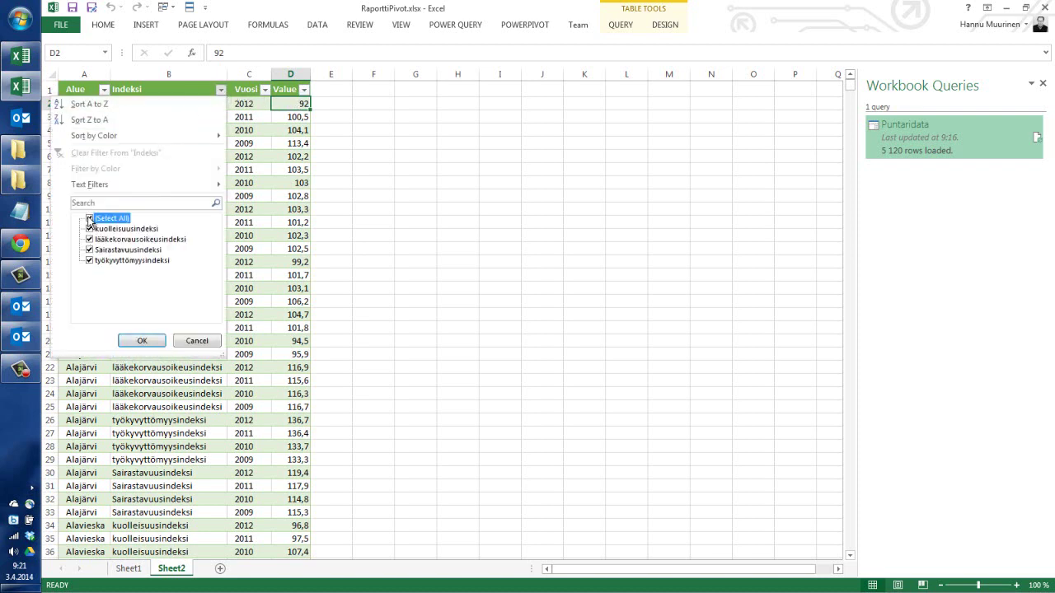
left_click(90, 229)
left_click(89, 232)
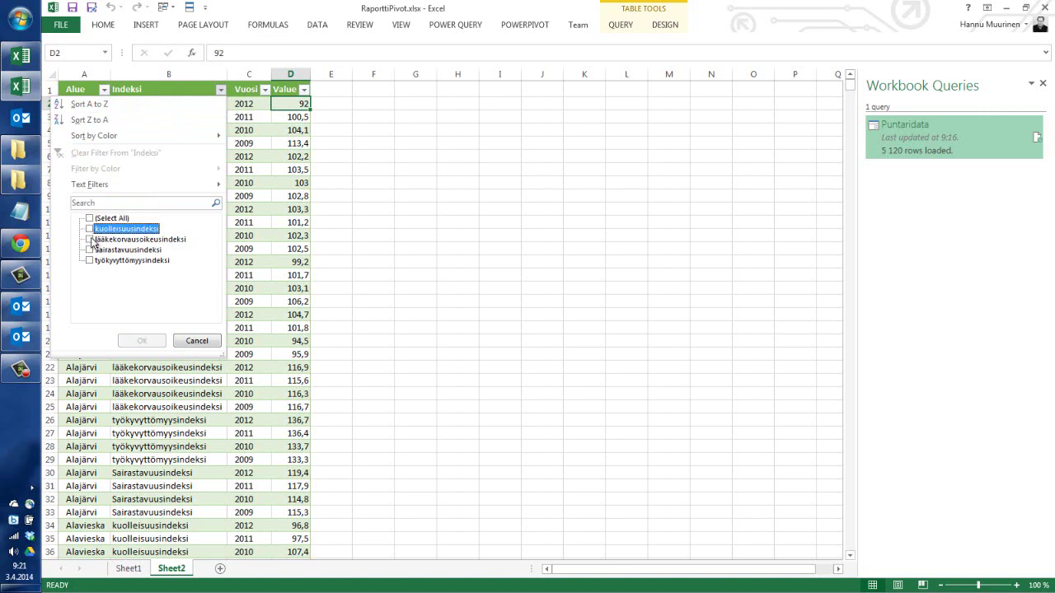
left_click(90, 250)
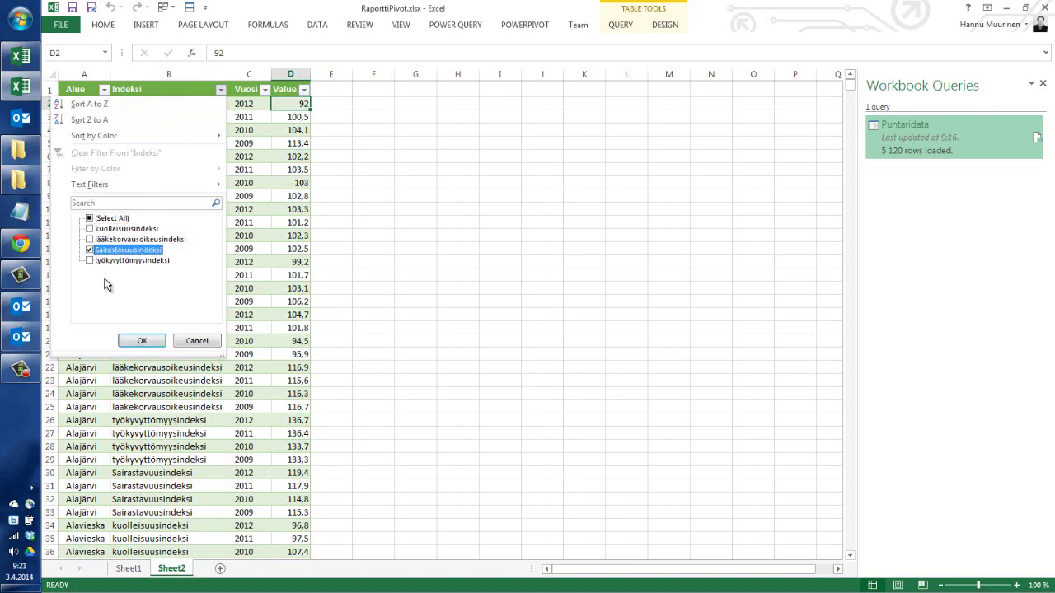
left_click(140, 340)
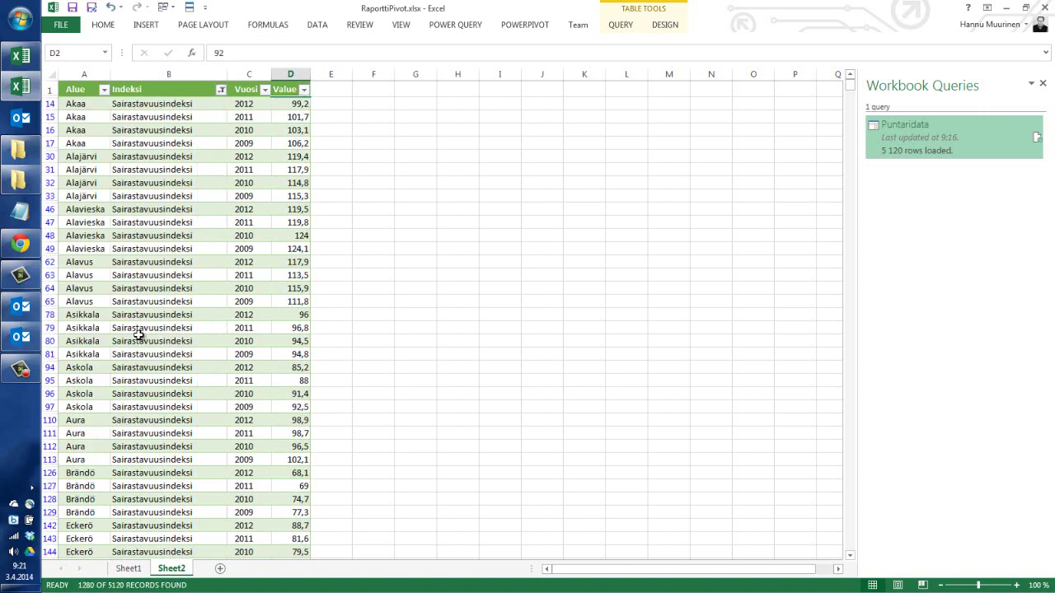
Step: Sort Value from largest to smallest, then undo the sort and the filter
left_click(304, 90)
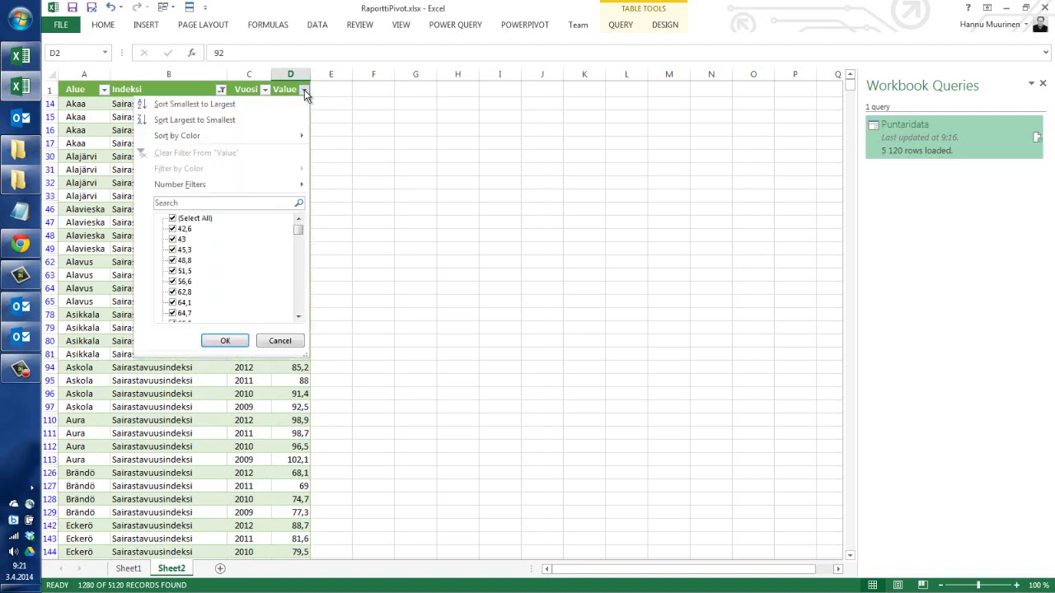
left_click(204, 119)
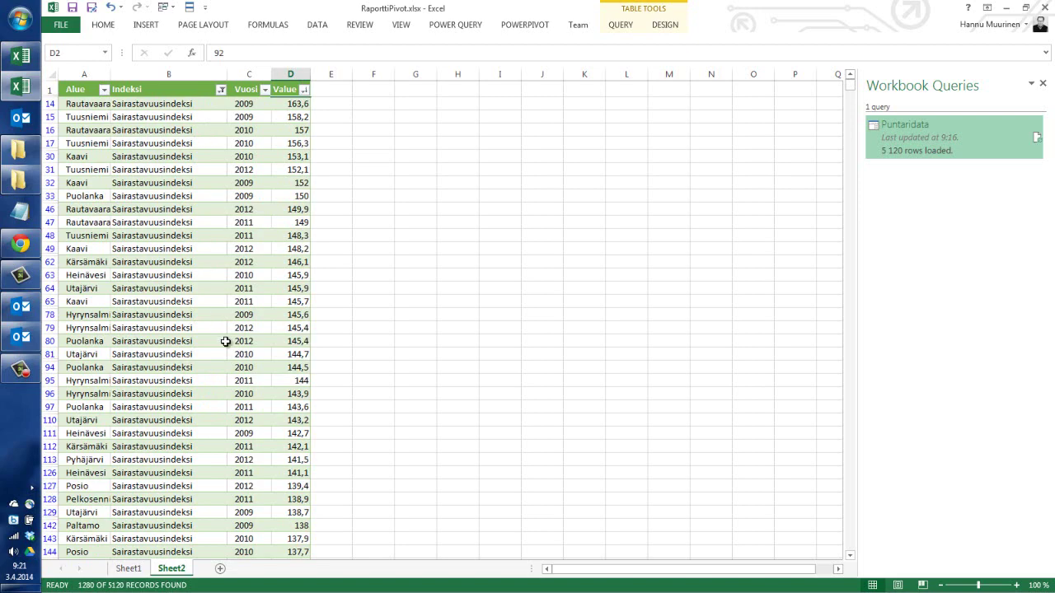
scroll(201, 377, "down", 4)
scroll(191, 370, "down", 4)
scroll(191, 370, "up", 8)
key("ctrl+z")
key("ctrl+z")
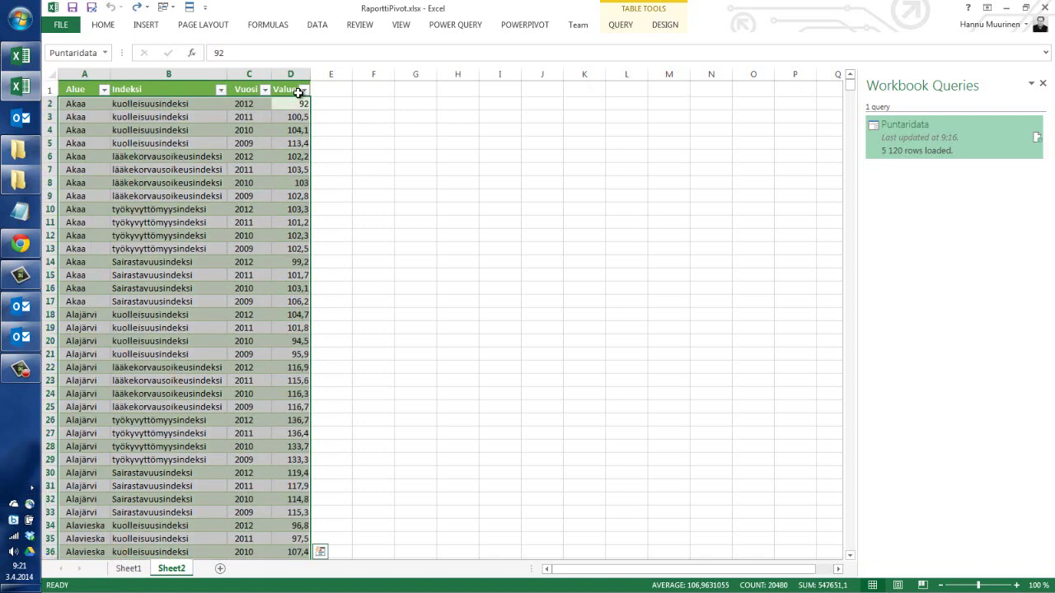
Step: Apply Quick Analysis data bars to the Value column starting from cell D3
left_click(266, 142)
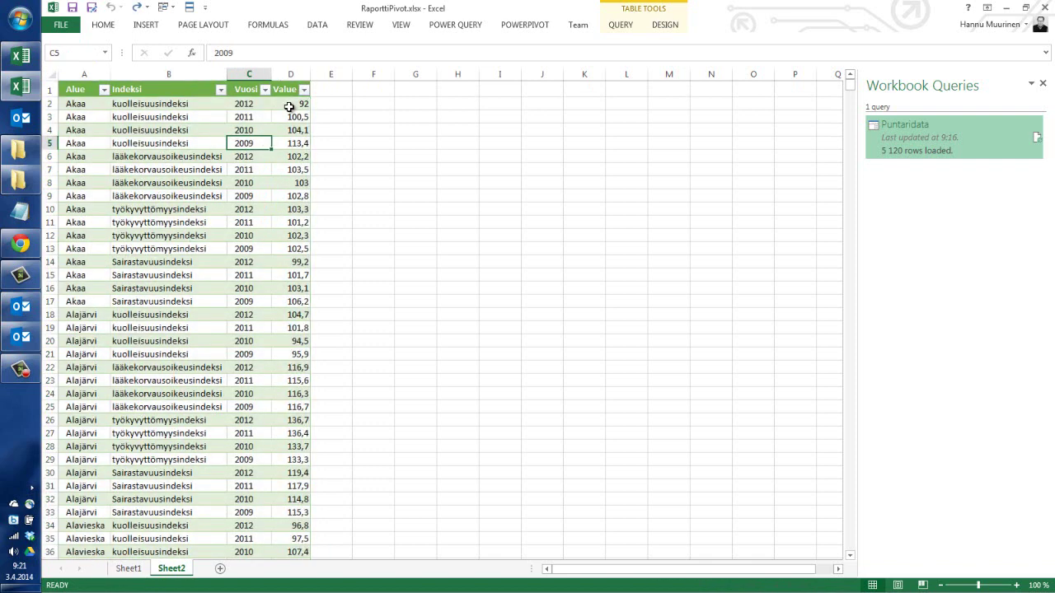
left_click(287, 119)
right_click(289, 121)
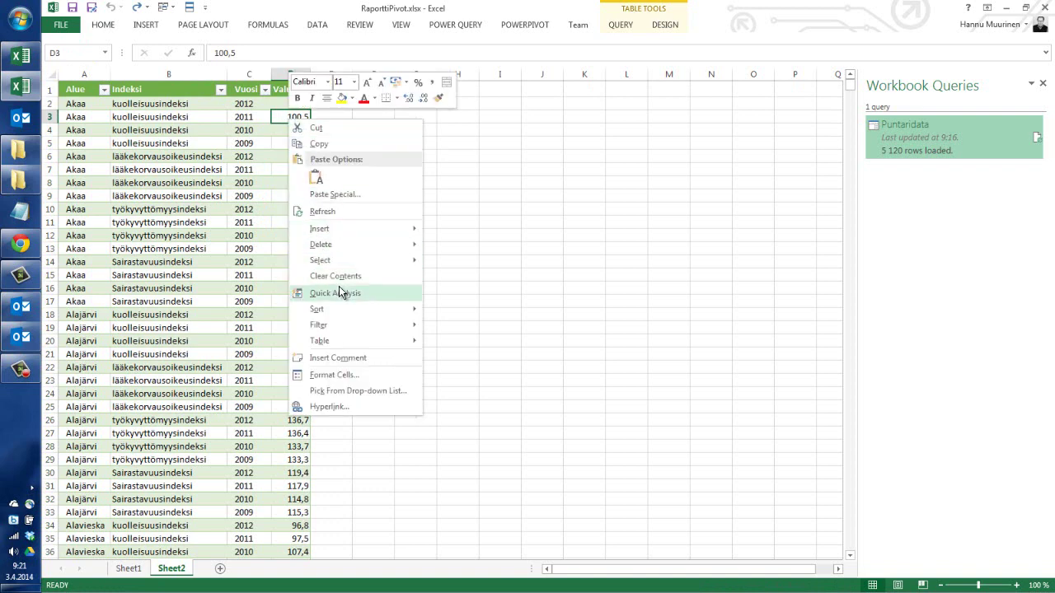
left_click(339, 286)
key("ctrl+q")
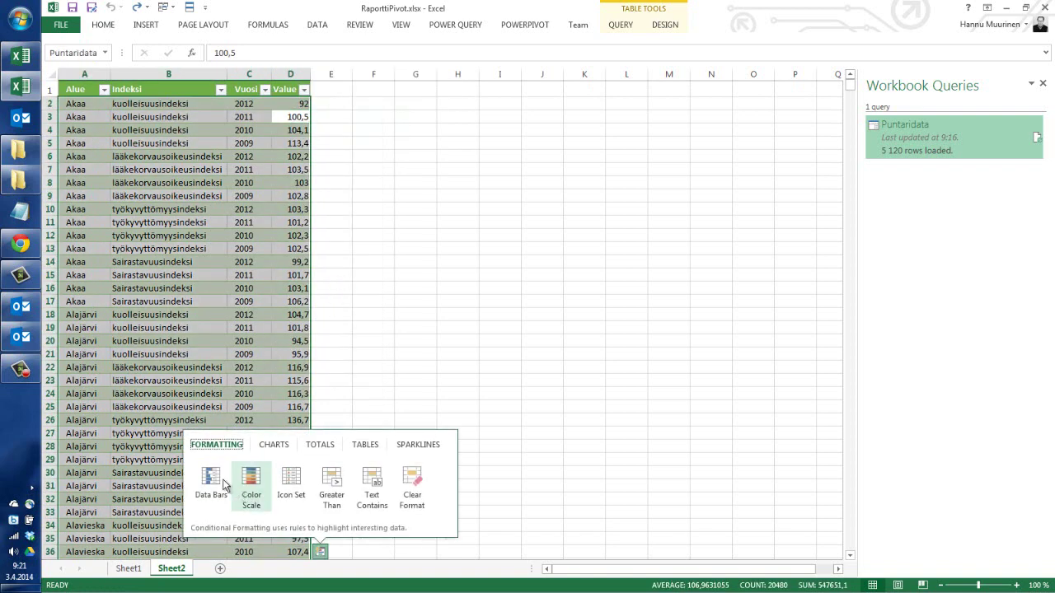
left_click(213, 480)
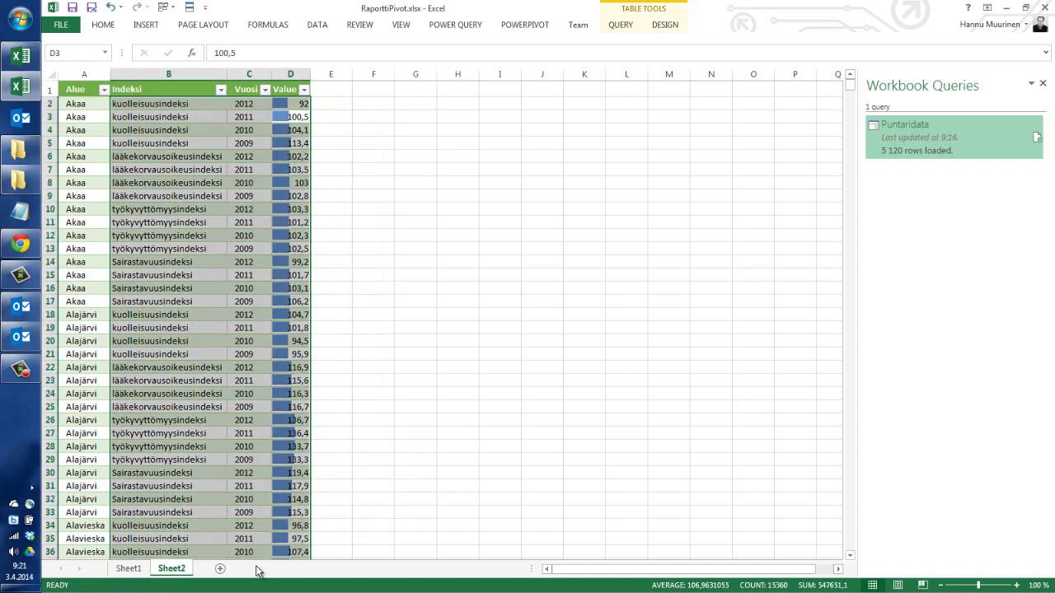
left_click(256, 422)
scroll(273, 405, "down", 2)
scroll(273, 404, "down", 9)
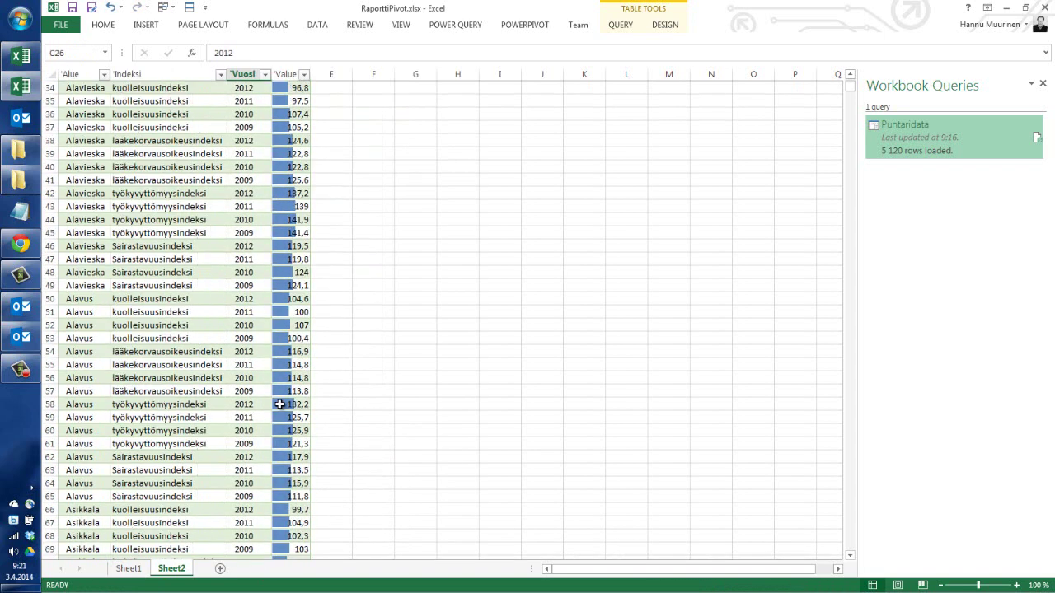
scroll(273, 404, "up", 11)
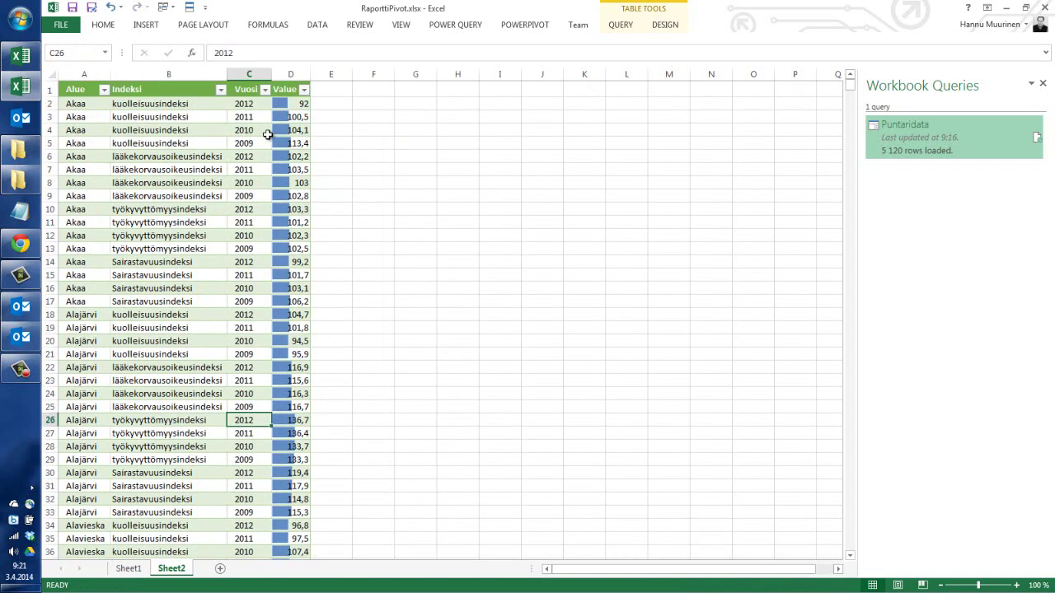
Step: Clear the data bar formatting from the Value column with Quick Analysis
right_click(290, 102)
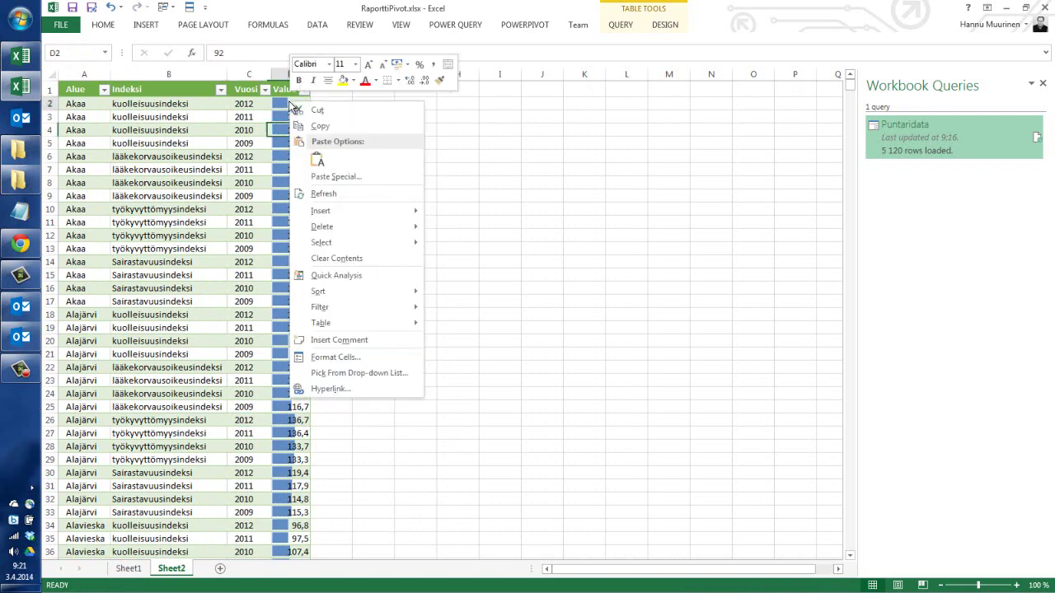
left_click(334, 275)
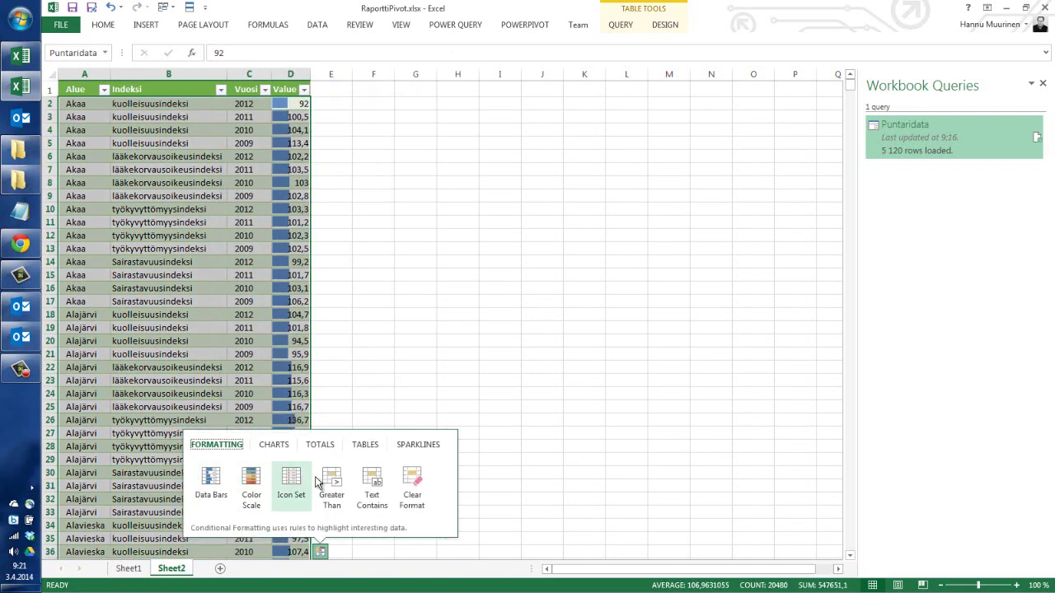
left_click(412, 486)
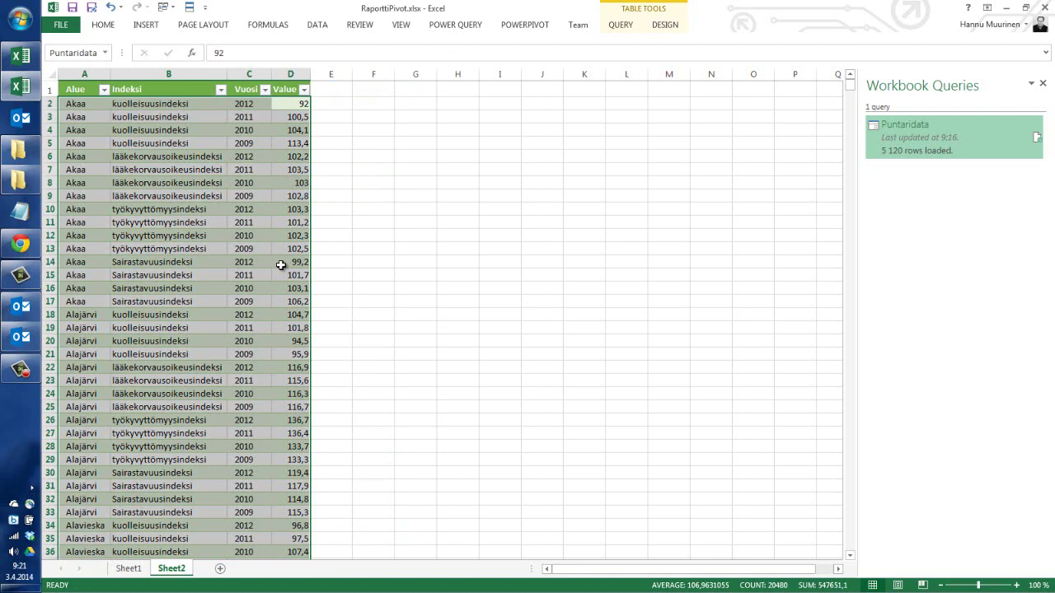
Step: Apply a Quick Analysis colour scale to Value and review the red-shaded low values
right_click(302, 103)
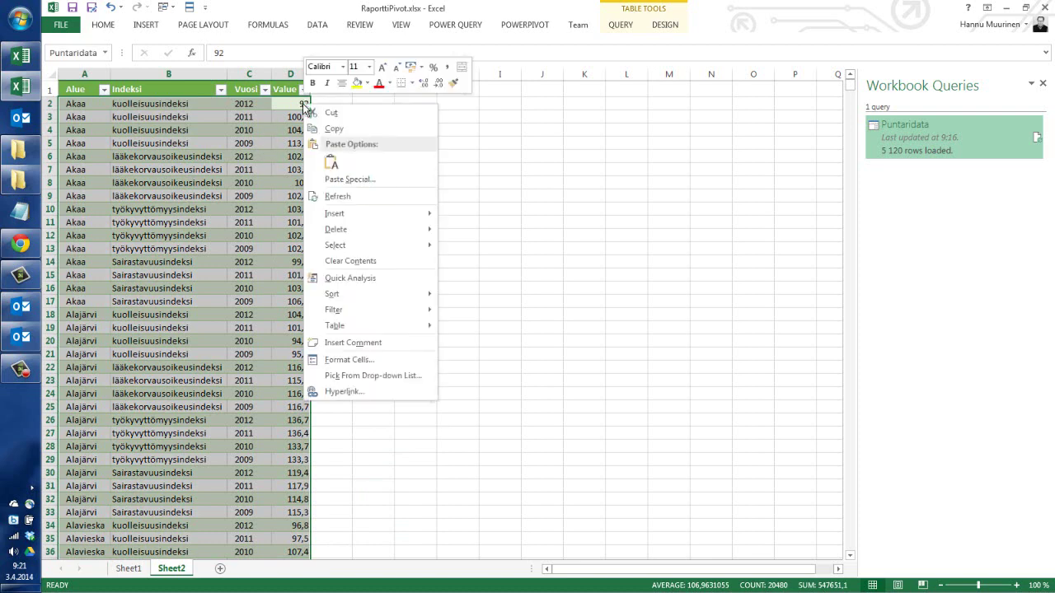
left_click(354, 273)
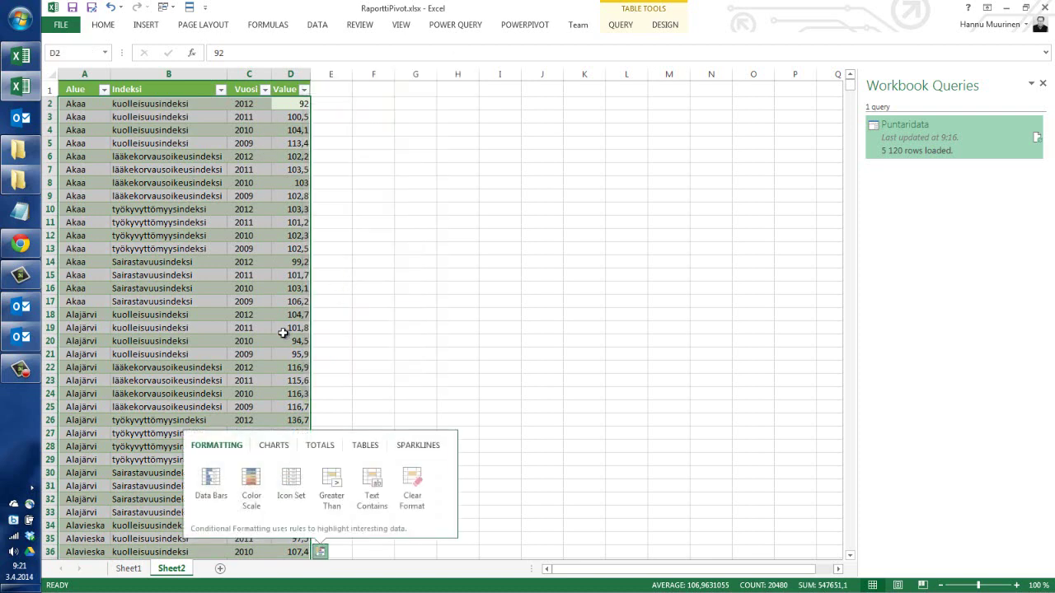
left_click(250, 484)
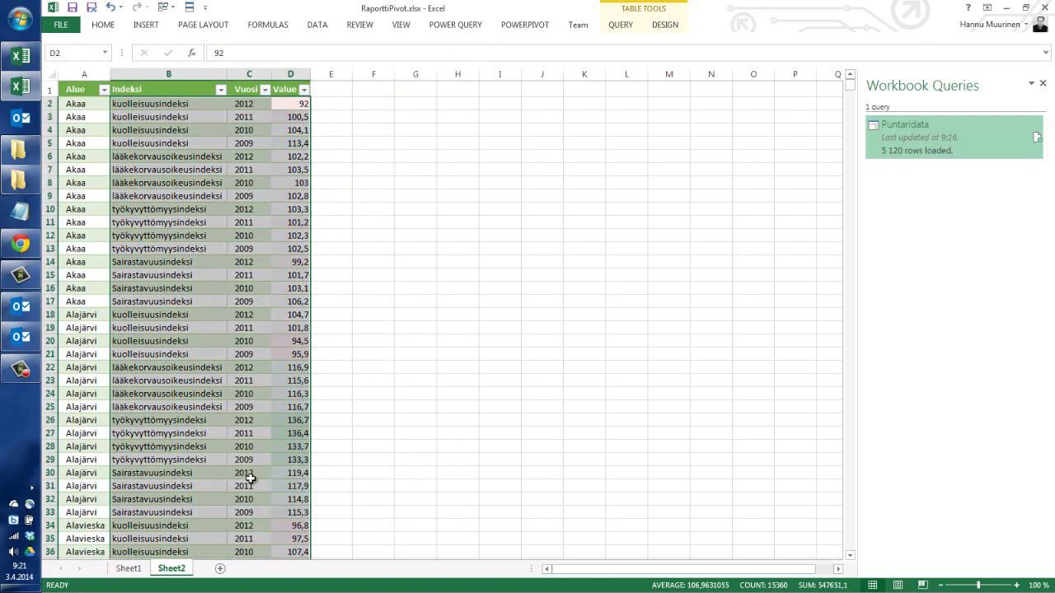
left_click(298, 318)
scroll(245, 275, "down", 13)
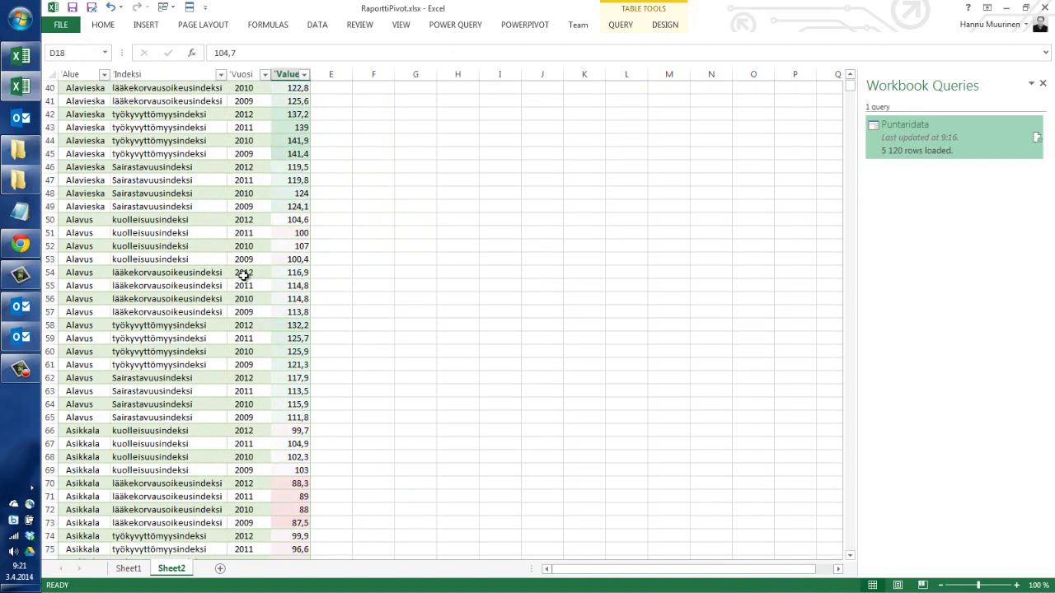
scroll(246, 274, "down", 5)
scroll(246, 274, "down", 5)
scroll(245, 275, "down", 5)
scroll(245, 275, "down", 5)
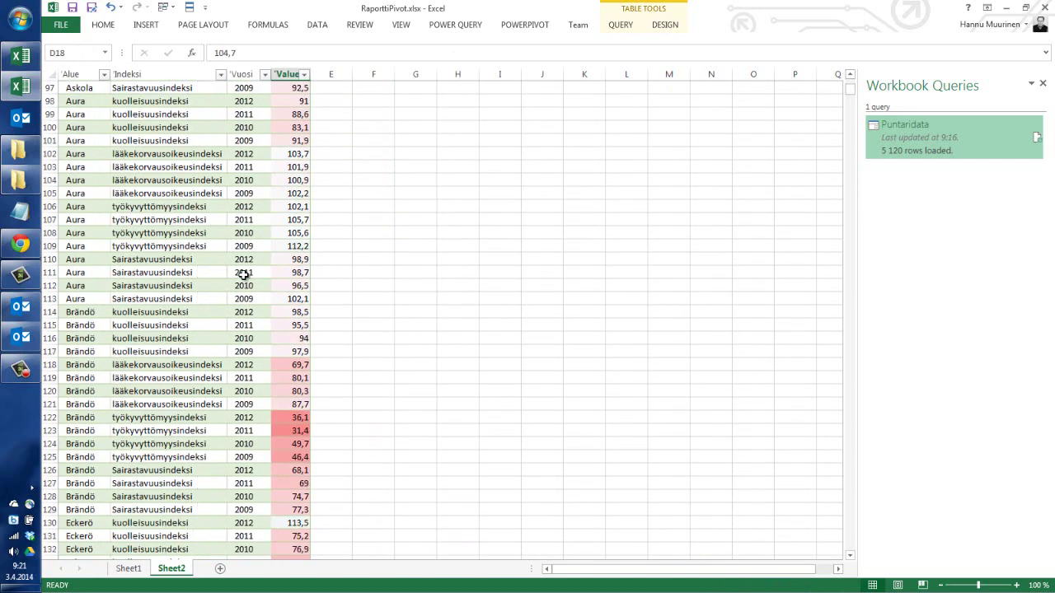
scroll(245, 275, "down", 4)
scroll(245, 274, "up", 20)
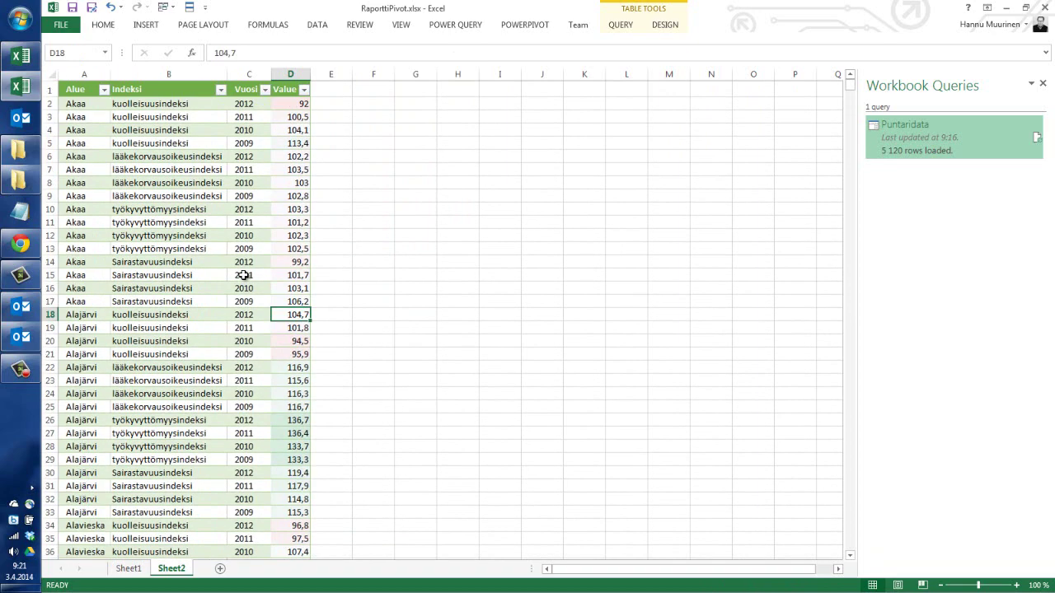
scroll(245, 274, "down", 13)
scroll(245, 274, "down", 13)
scroll(244, 274, "up", 16)
scroll(264, 231, "up", 10)
Step: Clear the existing colour scale formatting from the table
right_click(297, 105)
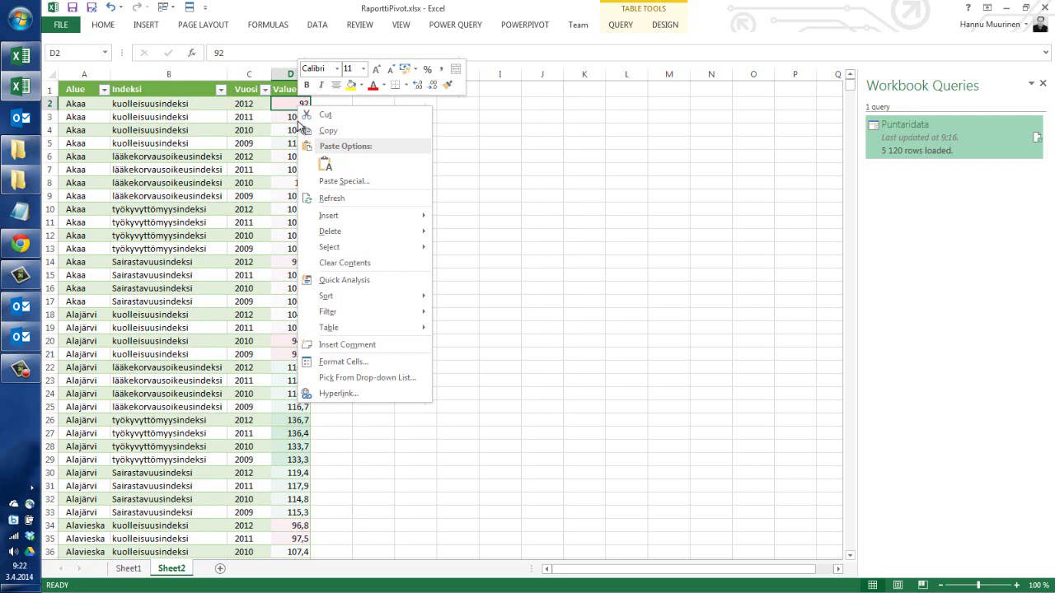
left_click(341, 281)
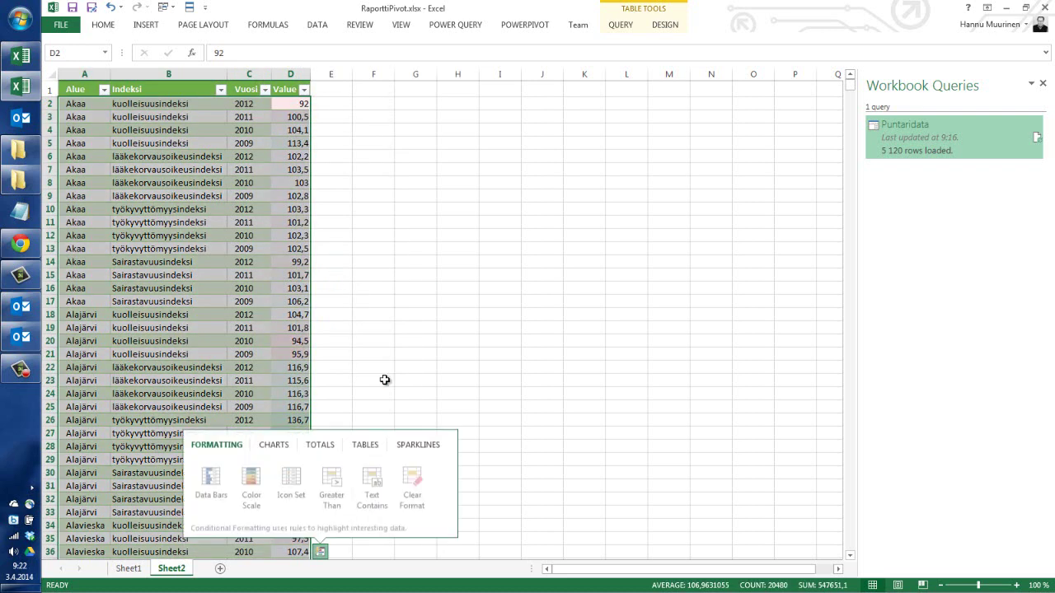
left_click(408, 482)
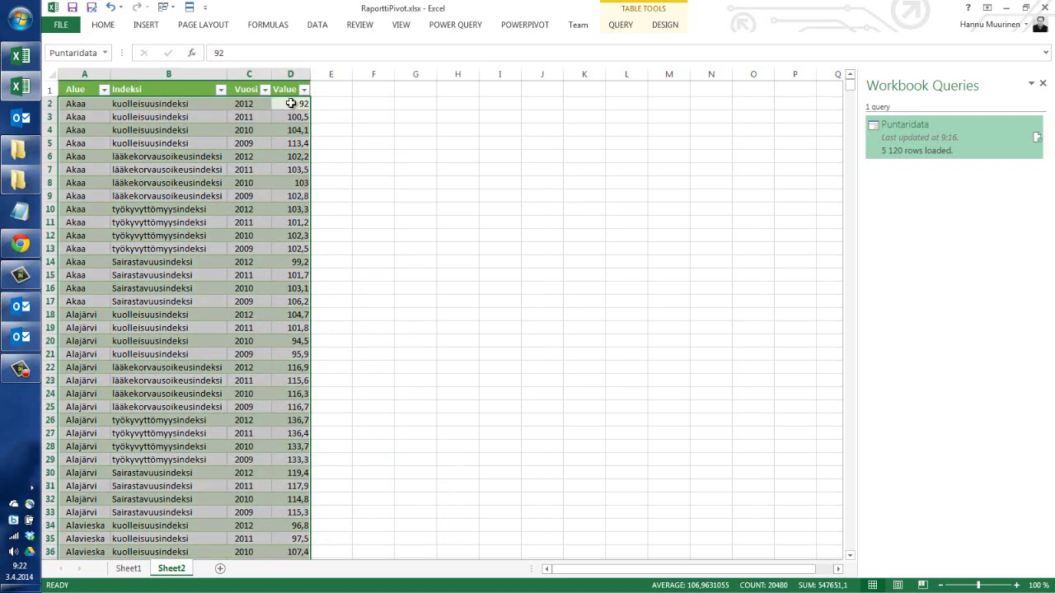
Step: Highlight Value cells greater than 110 in red via Quick Analysis
right_click(290, 104)
left_click(341, 278)
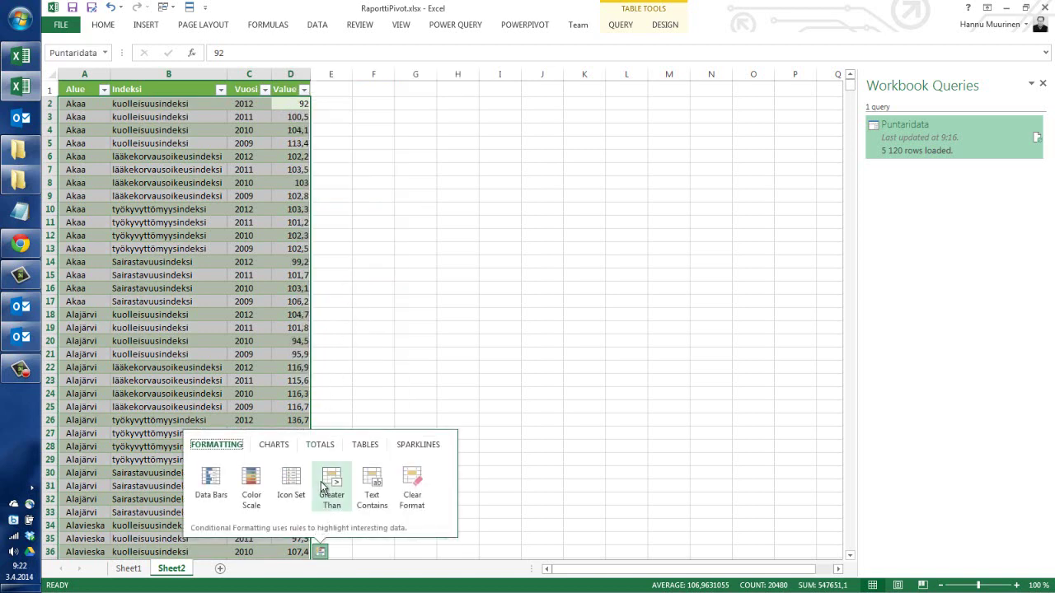
left_click(327, 488)
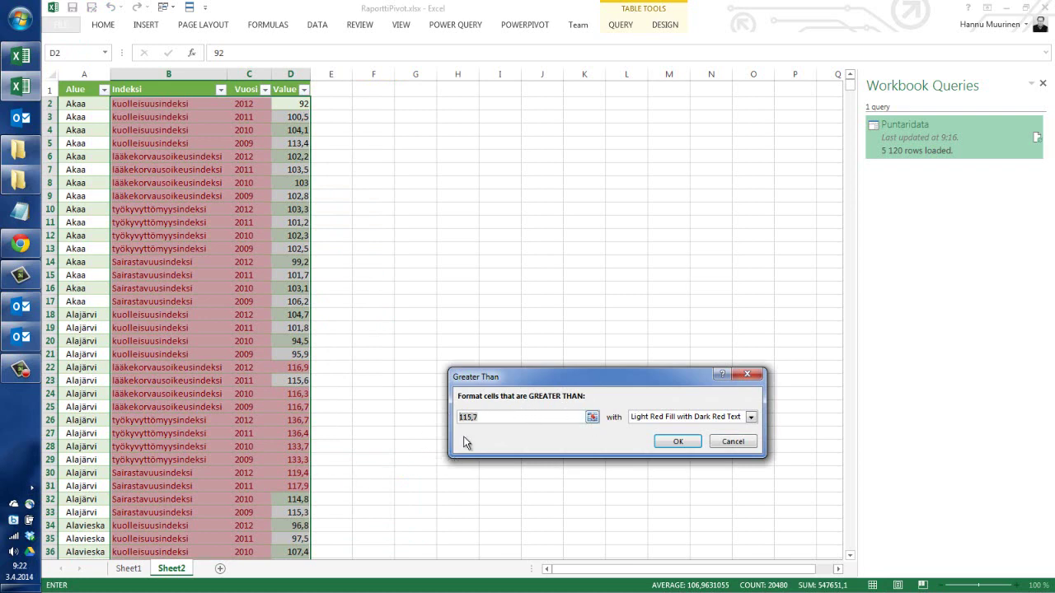
type("110")
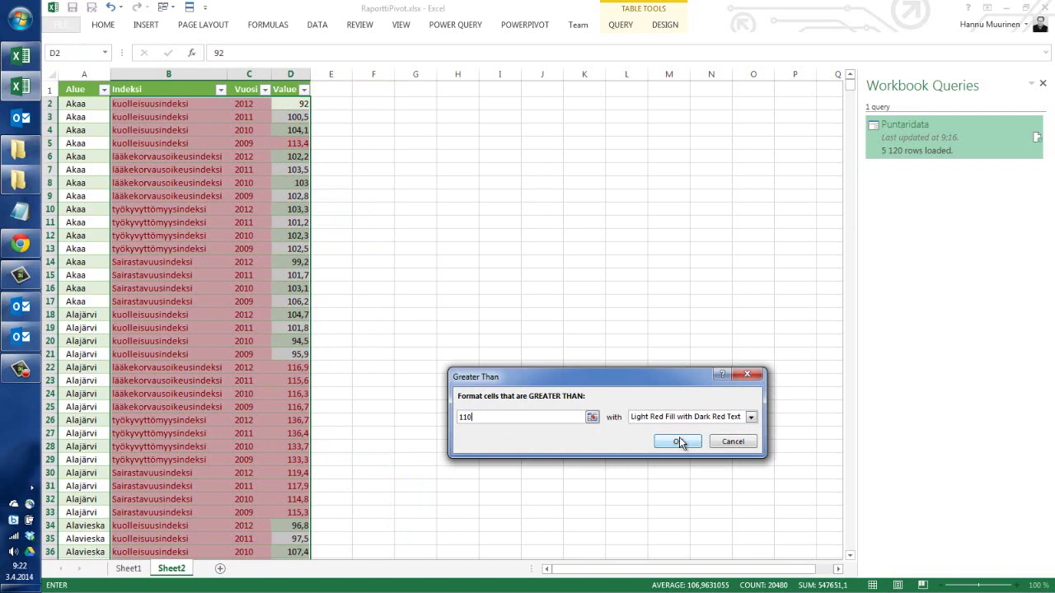
left_click(678, 442)
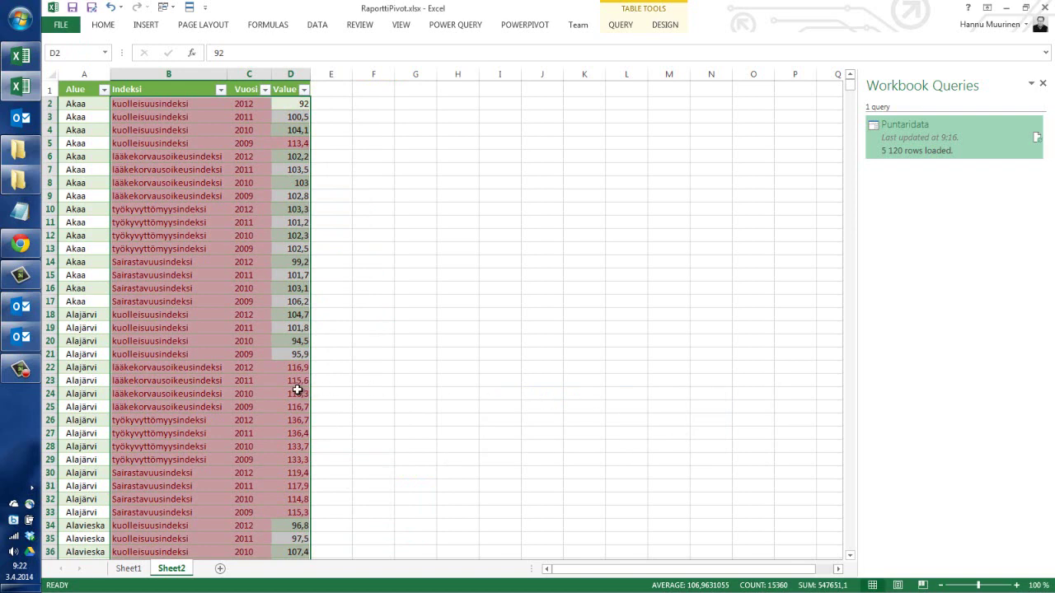
left_click(297, 392)
scroll(299, 420, "down", 3)
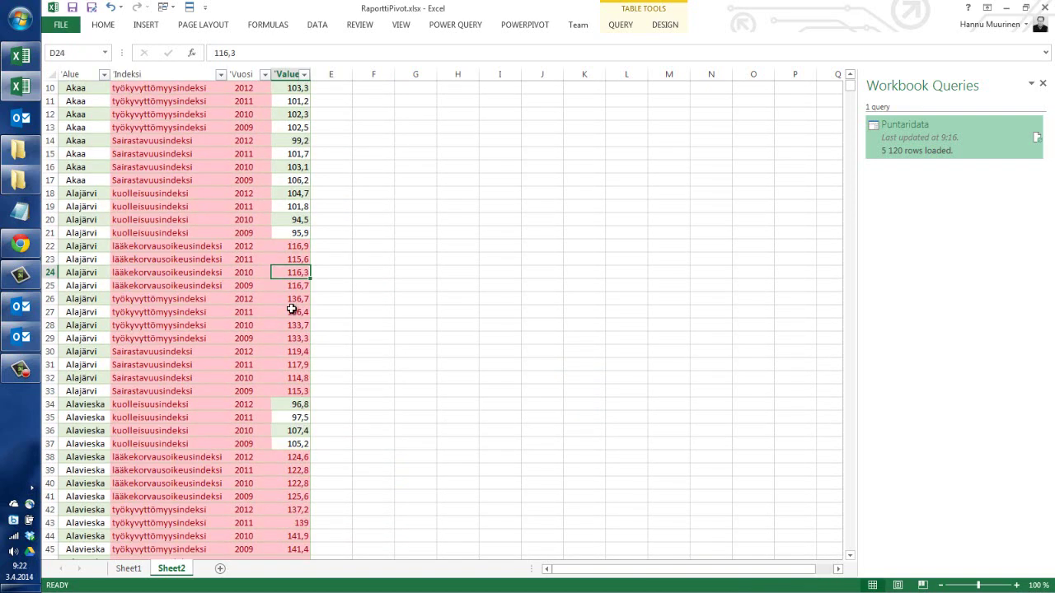
scroll(295, 311, "up", 3)
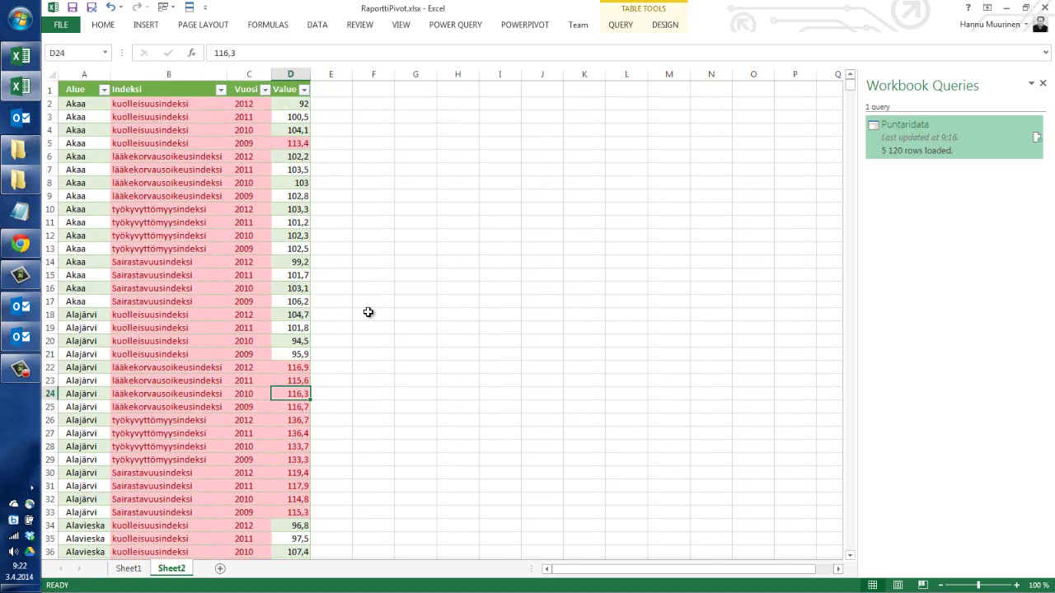
Step: Clear the greater-than-110 conditional formatting from the Puntaridata table
right_click(285, 197)
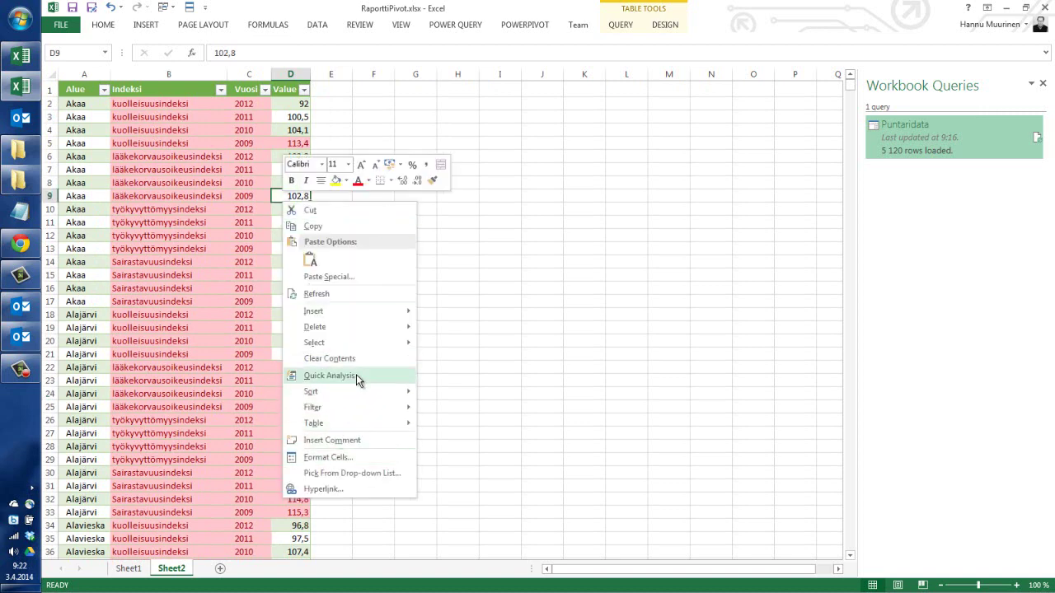
left_click(356, 375)
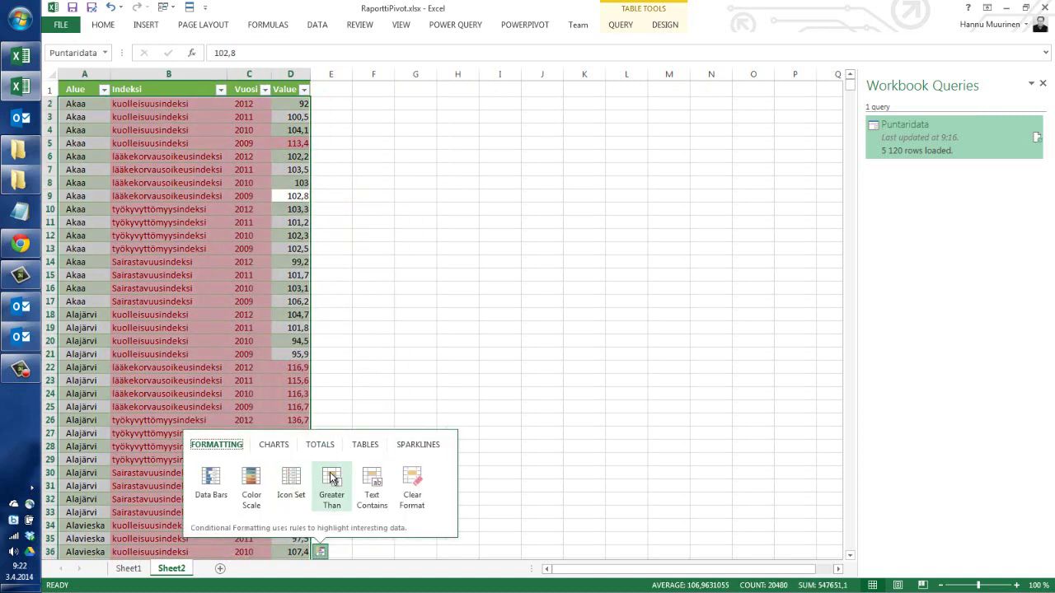
left_click(412, 486)
left_click(199, 151)
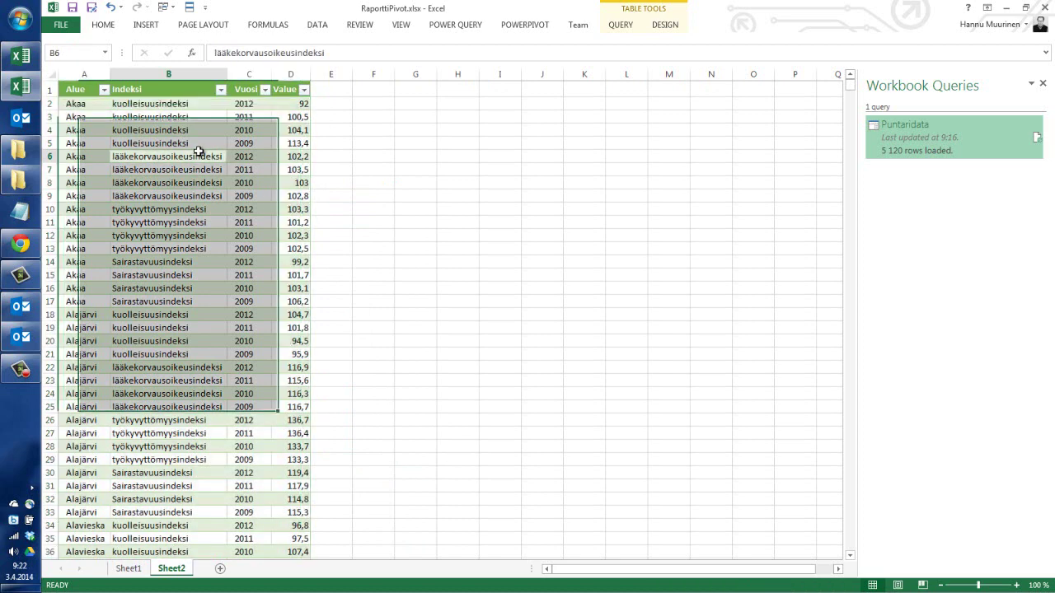
left_click(99, 104)
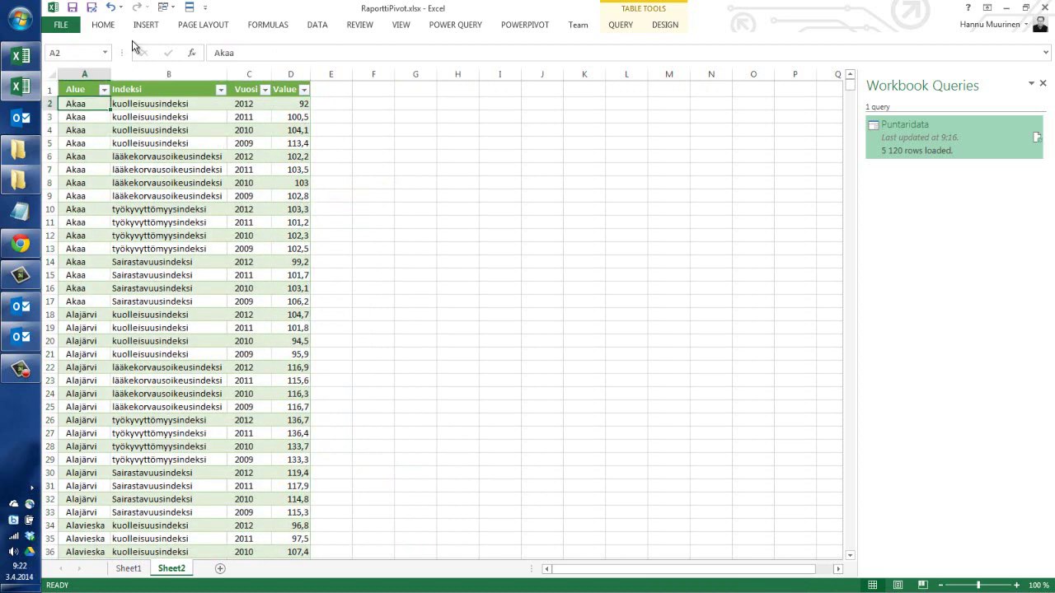
Step: Insert the recommended Sum of Value by Indeksi pivot table on a new sheet
left_click(152, 25)
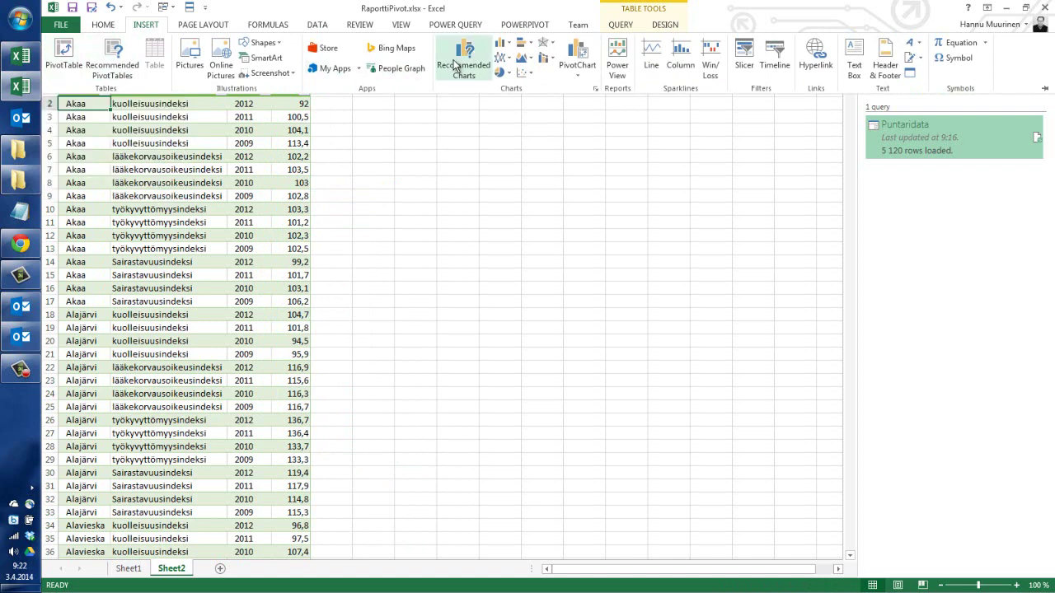
left_click(113, 51)
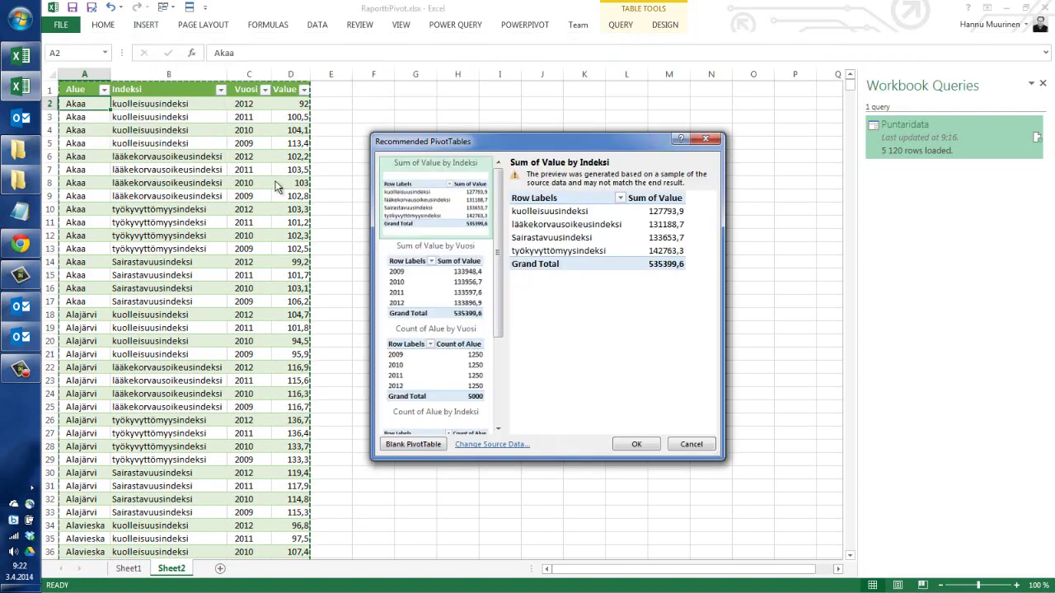
left_click(635, 445)
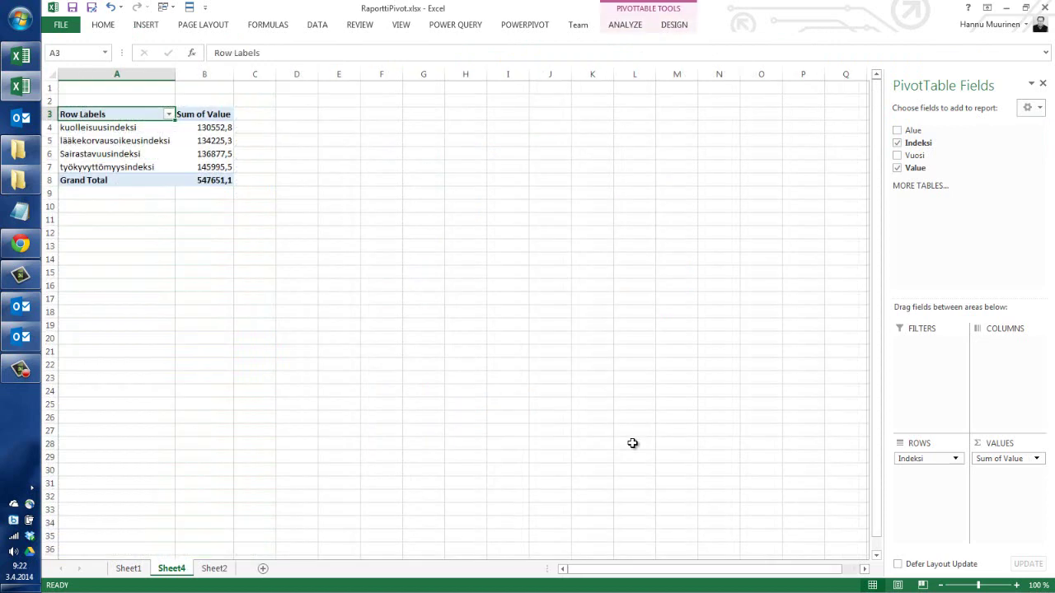
left_click(134, 129)
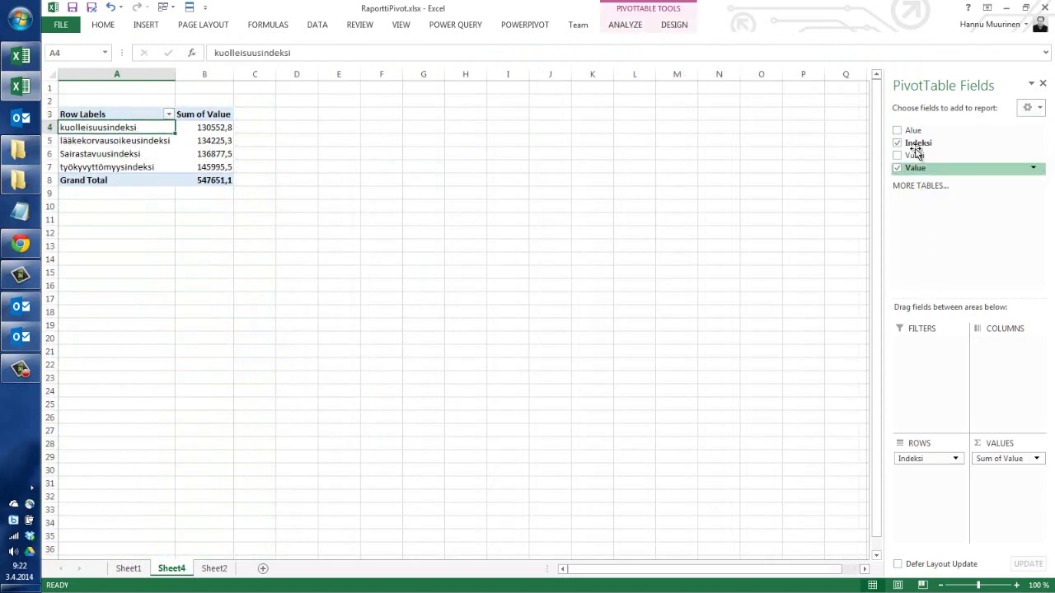
Step: Put Alue in rows and move Indeksi to the filter, set to kuolleisuusindeksi
left_click_drag(915, 134, 912, 371)
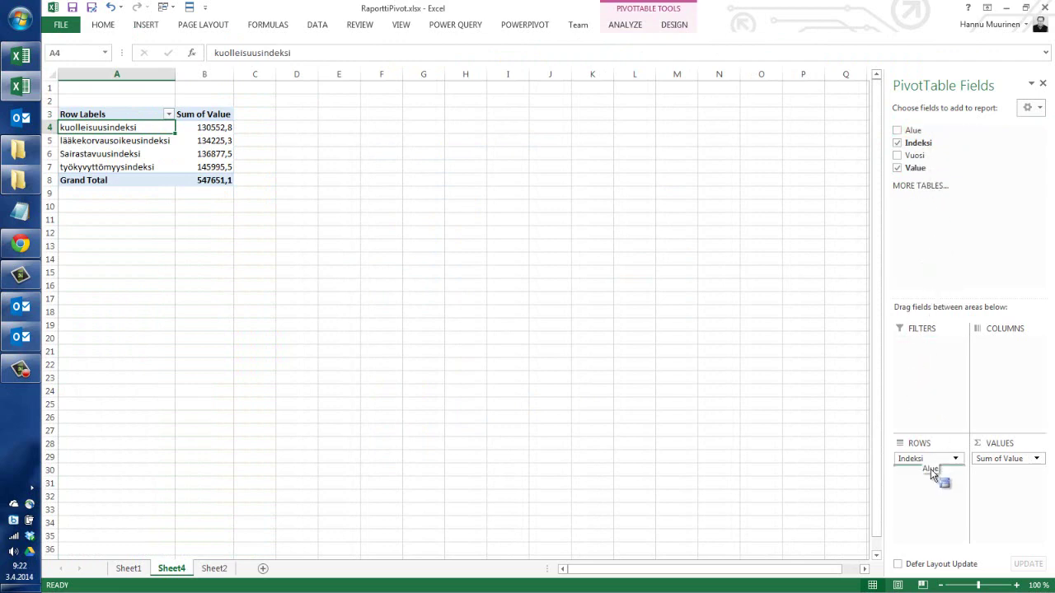
mouse_move(912, 372)
left_mouse_down()
mouse_move(929, 476)
mouse_move(1012, 492)
left_mouse_up()
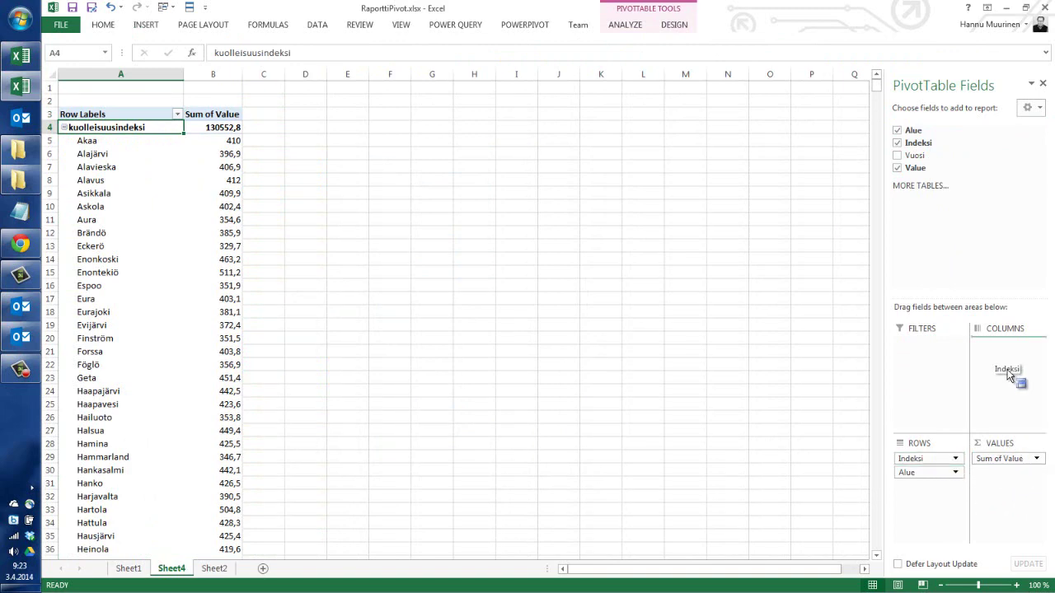
left_click_drag(1012, 492, 912, 348)
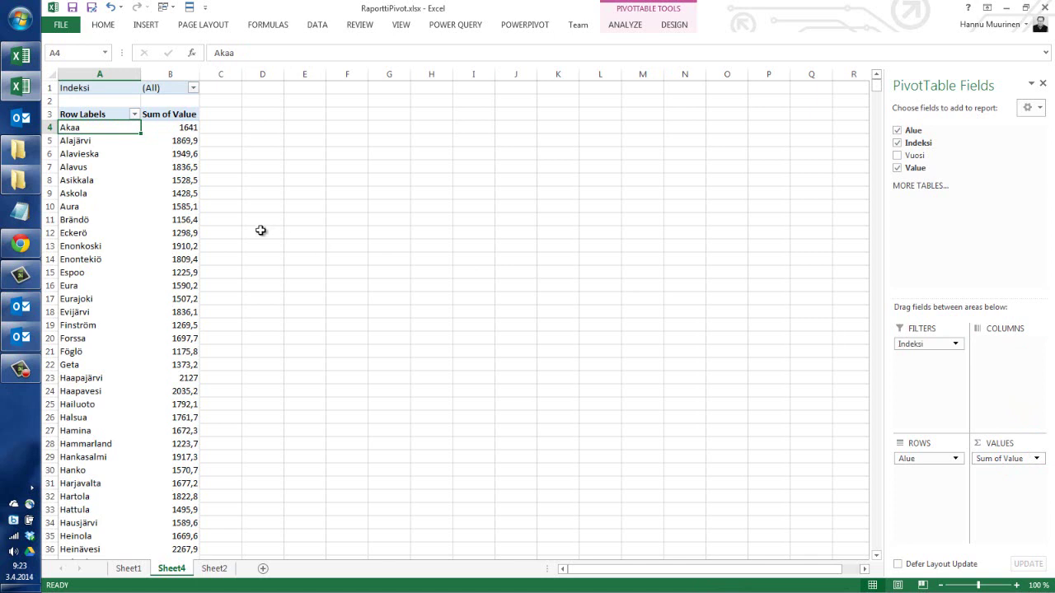
left_click(192, 88)
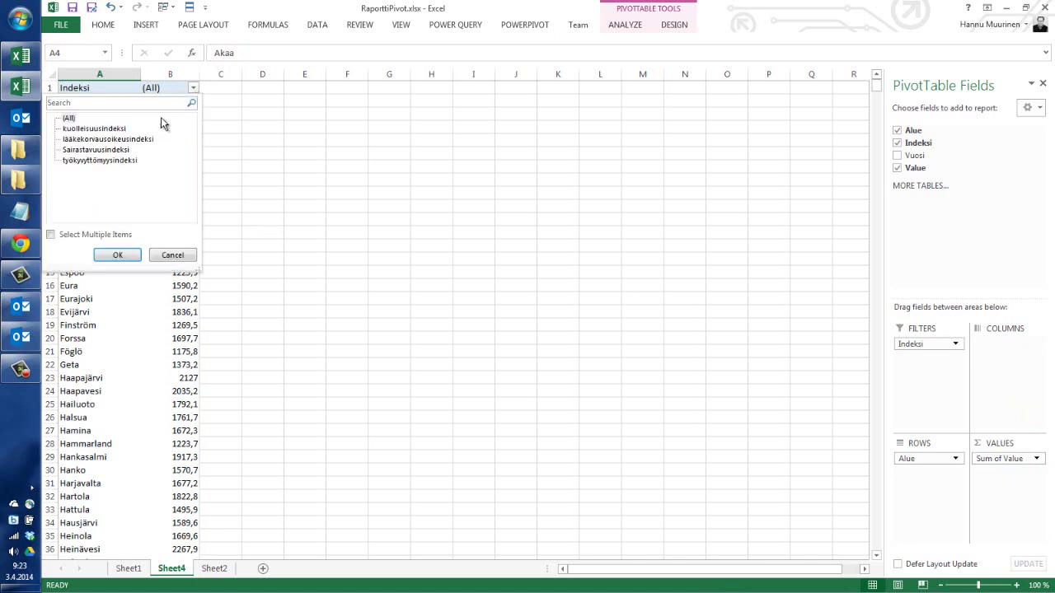
left_click(94, 128)
left_click(117, 254)
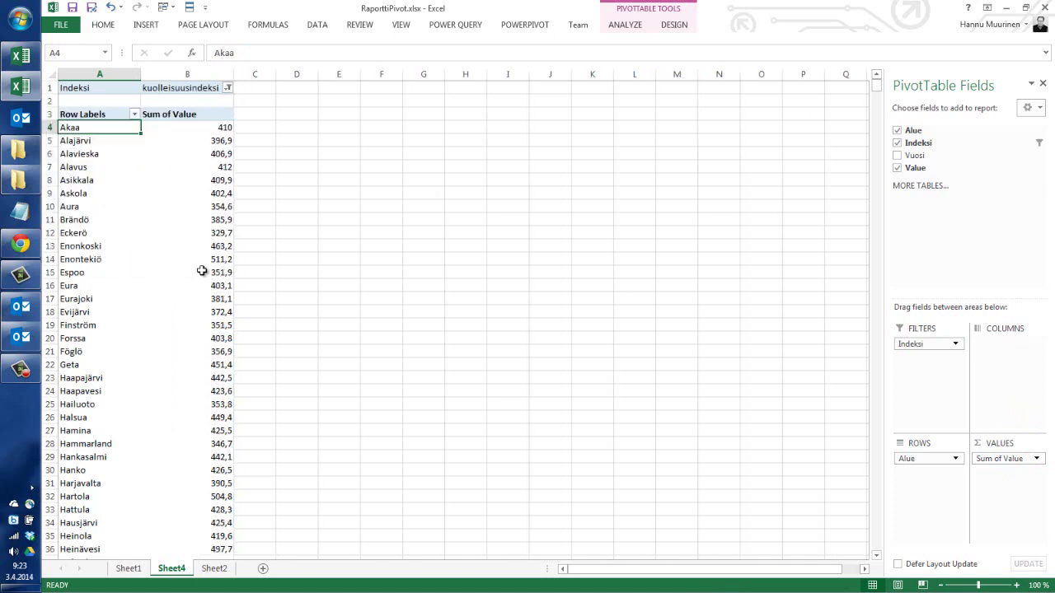
Step: Add Vuosi as columns so values spread across the years 2009–2012
left_click(224, 248)
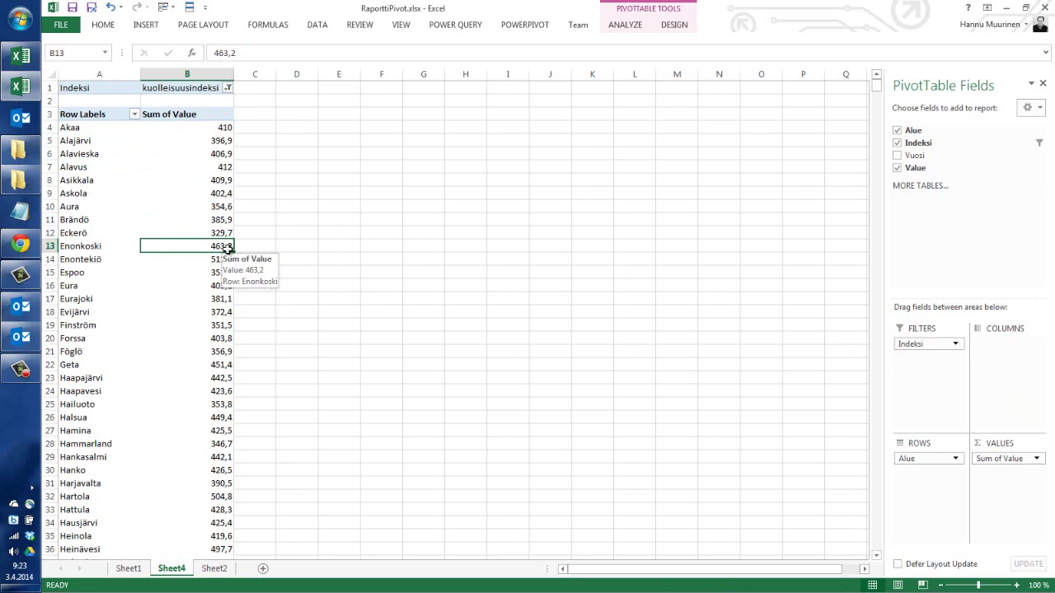
mouse_move(911, 155)
left_mouse_down()
mouse_move(1035, 352)
mouse_move(1028, 365)
left_mouse_up()
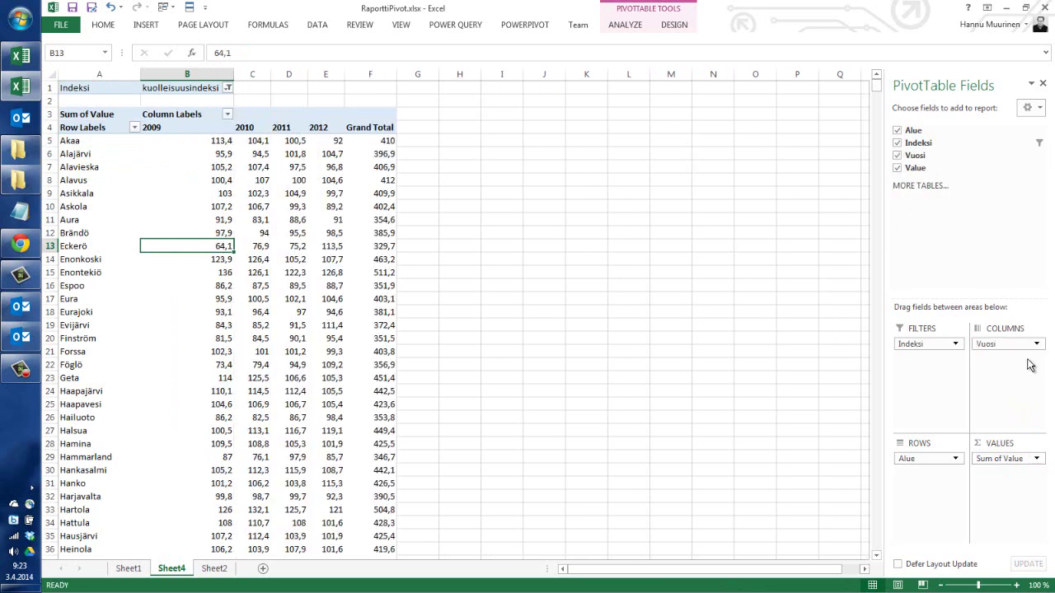
left_click(351, 140)
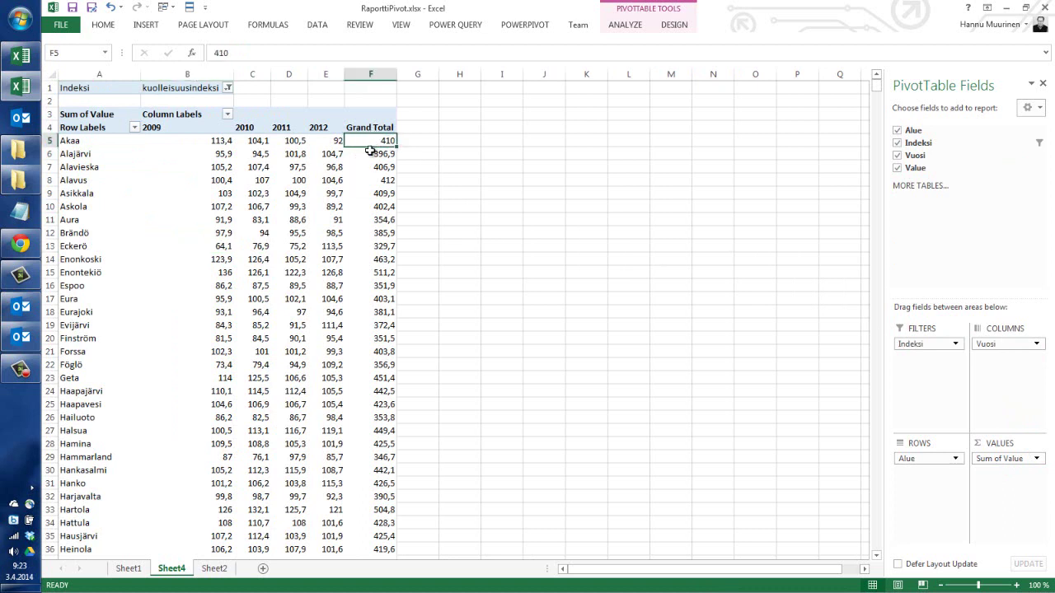
Step: Summarize the pivot values by Average instead of Sum, then click outside the pivot table
right_click(370, 146)
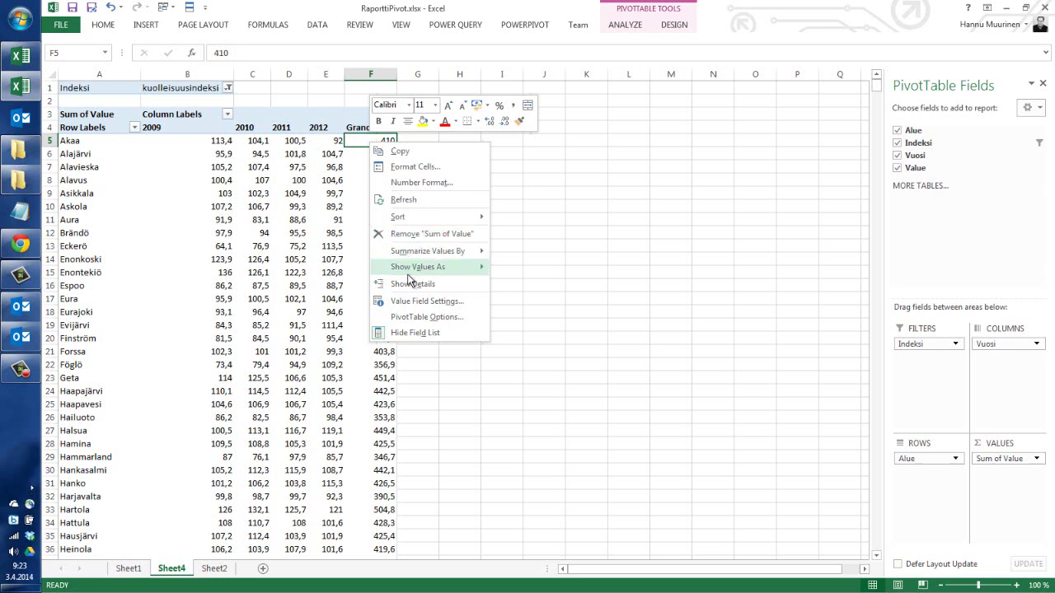
mouse_move(428, 251)
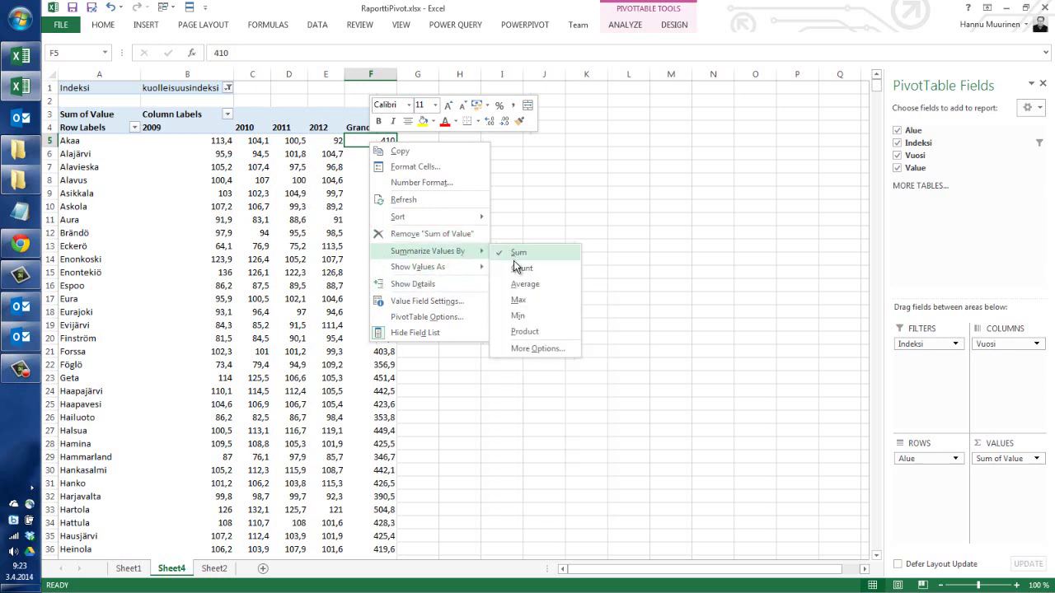
left_click(520, 282)
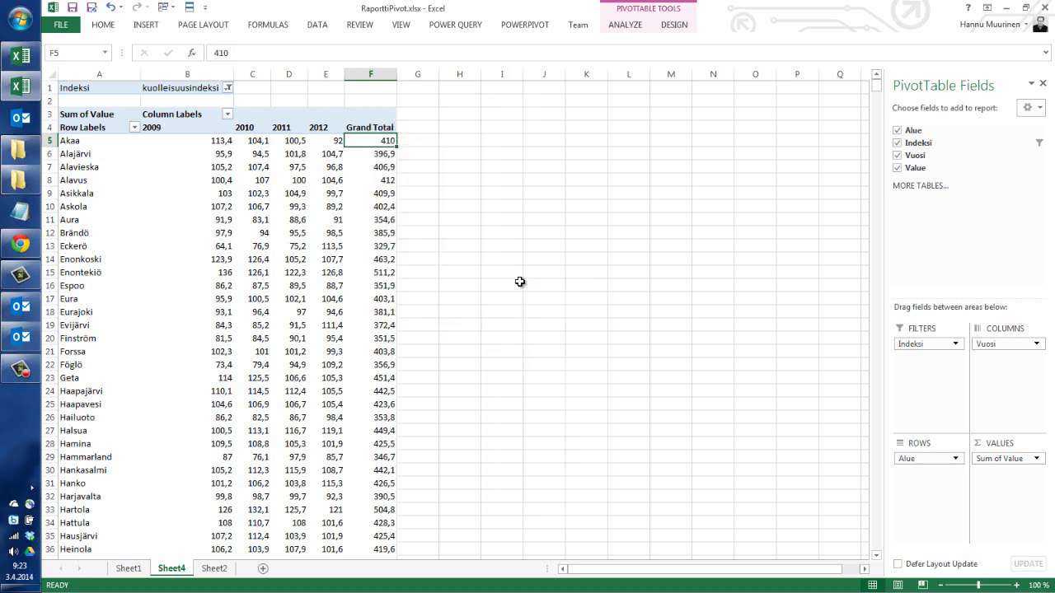
left_click(340, 149)
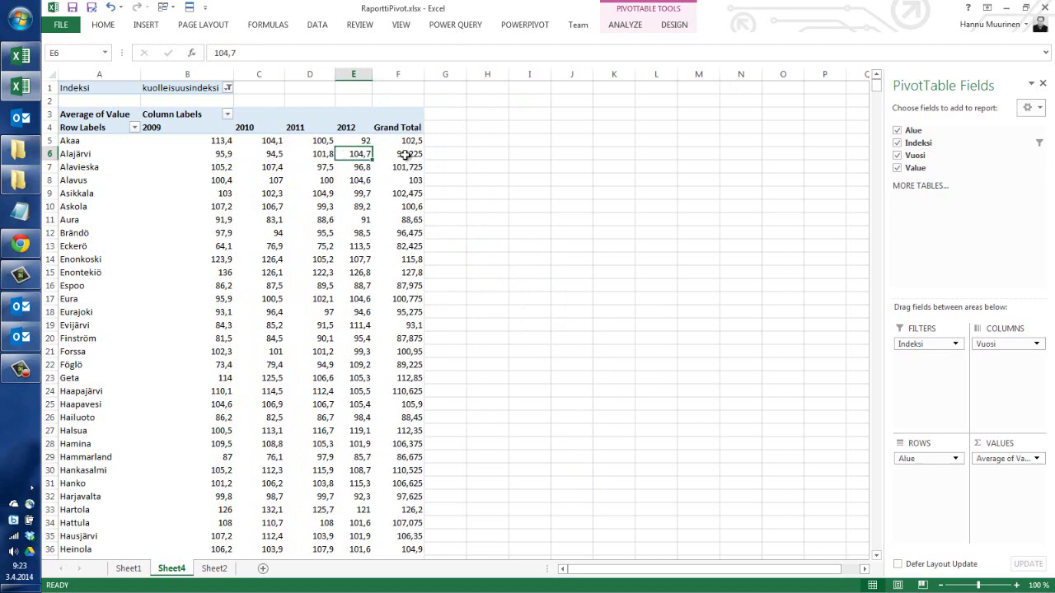
left_click(454, 139)
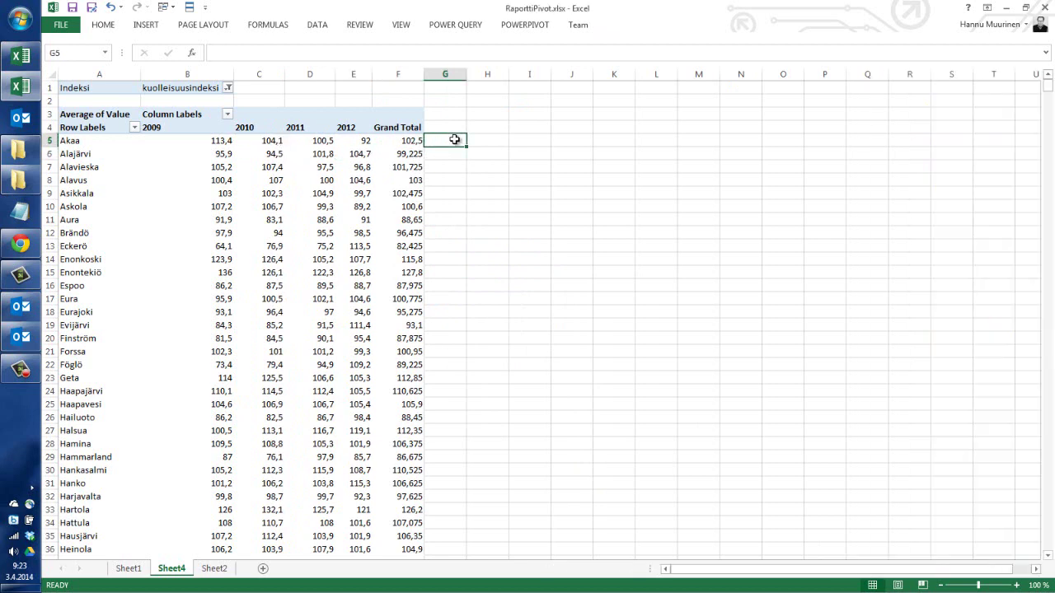
Step: Insert a line sparkline for Akaa's 2009–2012 values (B5:E5) in G5
left_click(148, 25)
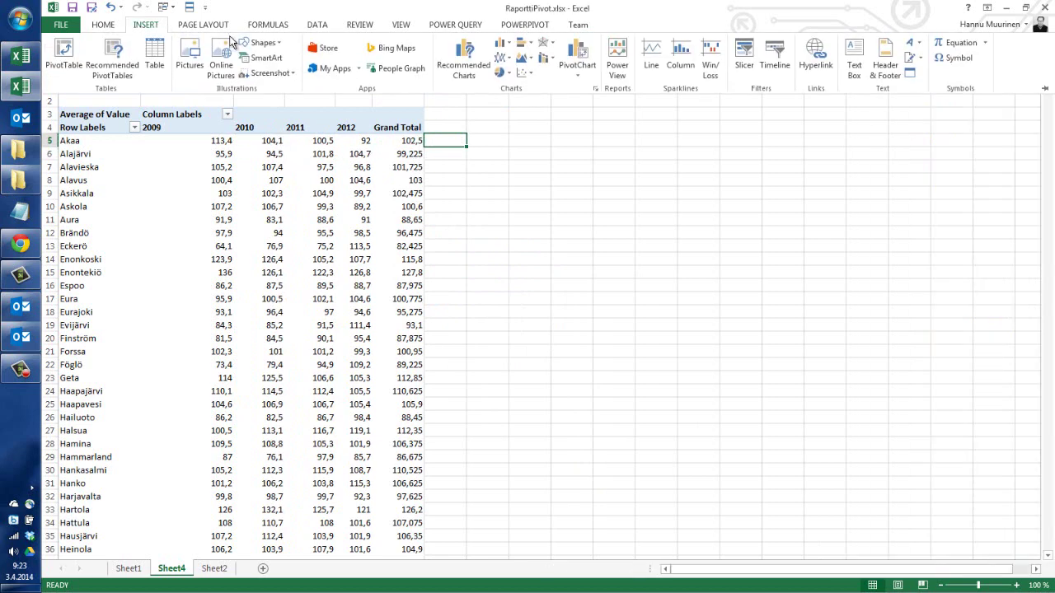
left_click(651, 56)
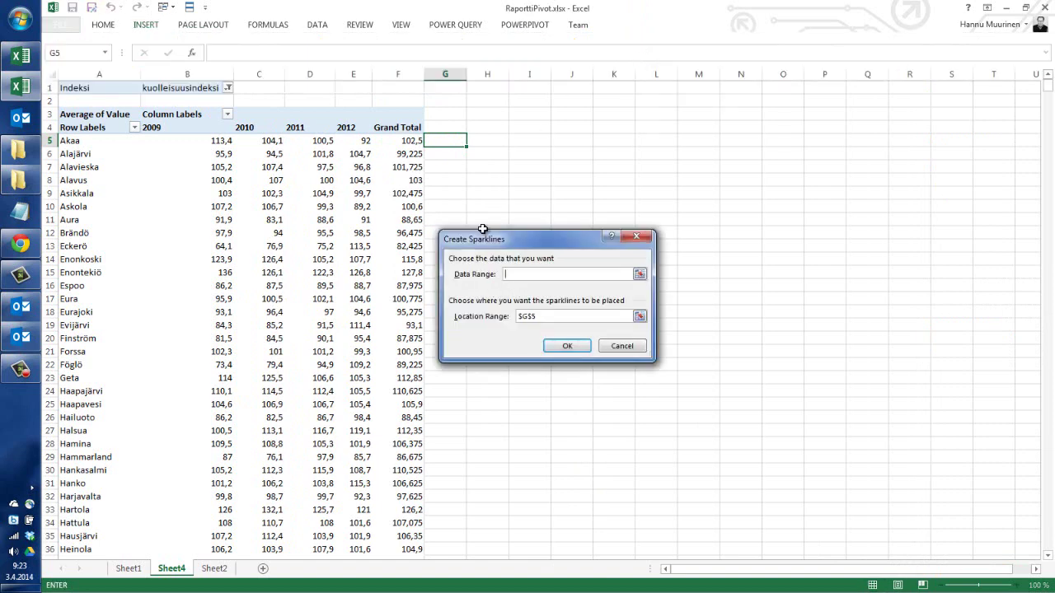
left_click_drag(221, 140, 363, 137)
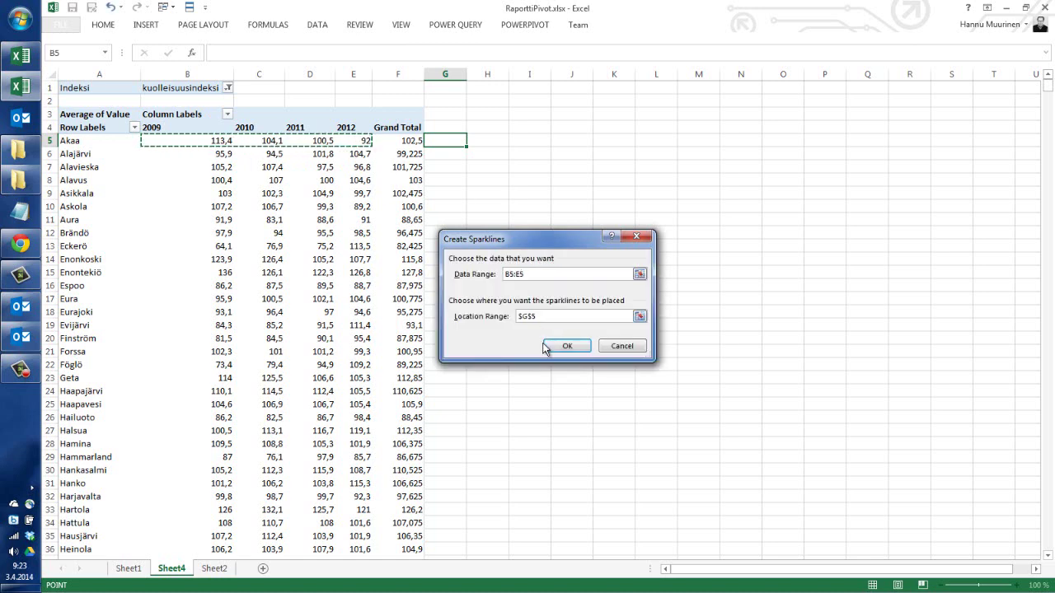
left_click(564, 344)
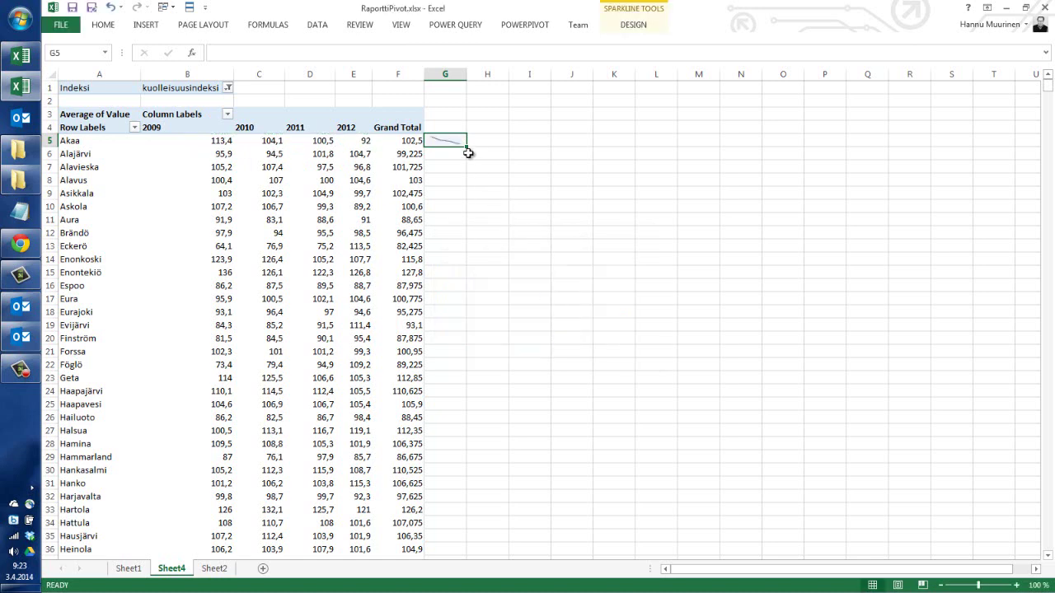
Step: Fill the sparkline down to the last municipality's row and scroll back up
left_click_drag(466, 148, 468, 590)
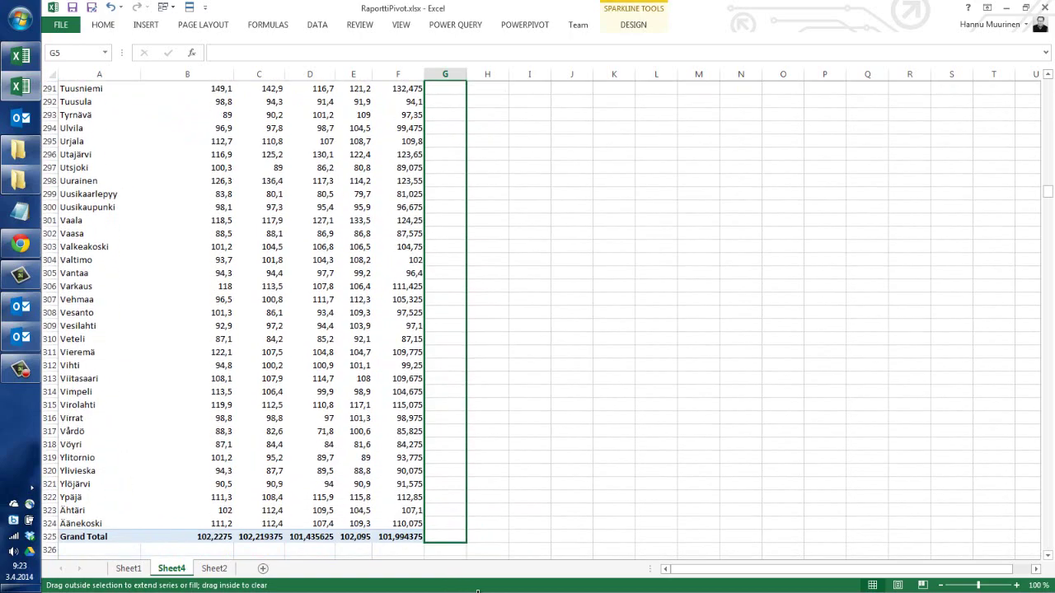
left_click_drag(468, 590, 468, 511)
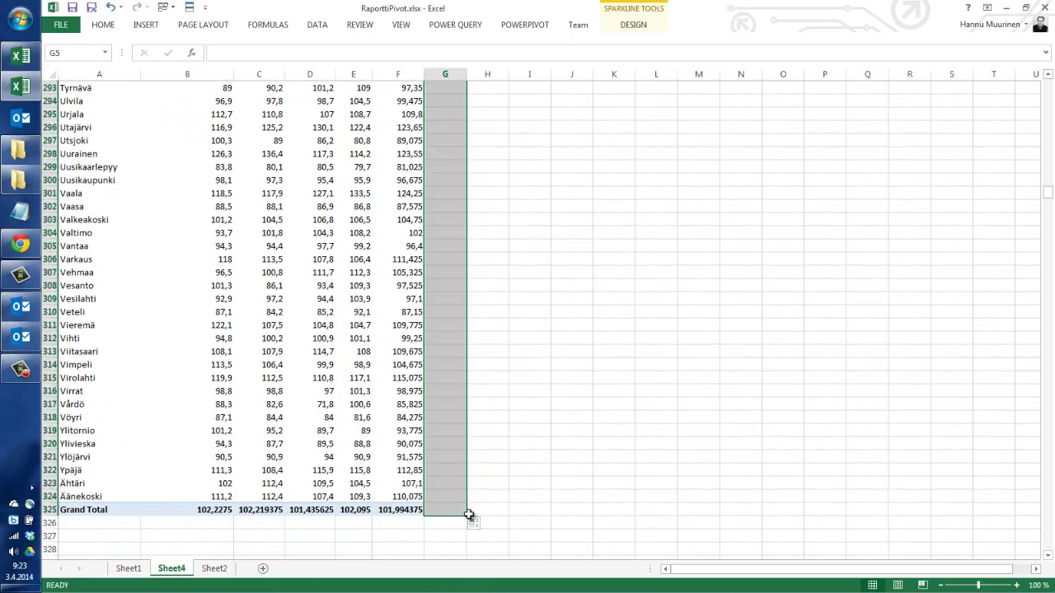
left_click(448, 390)
scroll(447, 370, "up", 20)
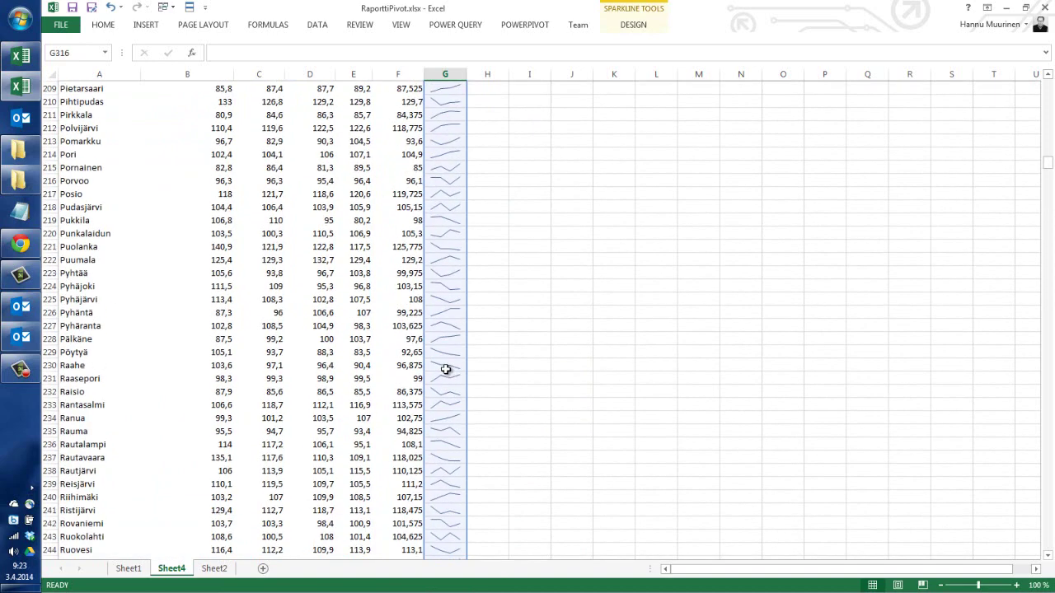
scroll(446, 368, "up", 12)
scroll(445, 367, "up", 3)
scroll(445, 367, "up", 20)
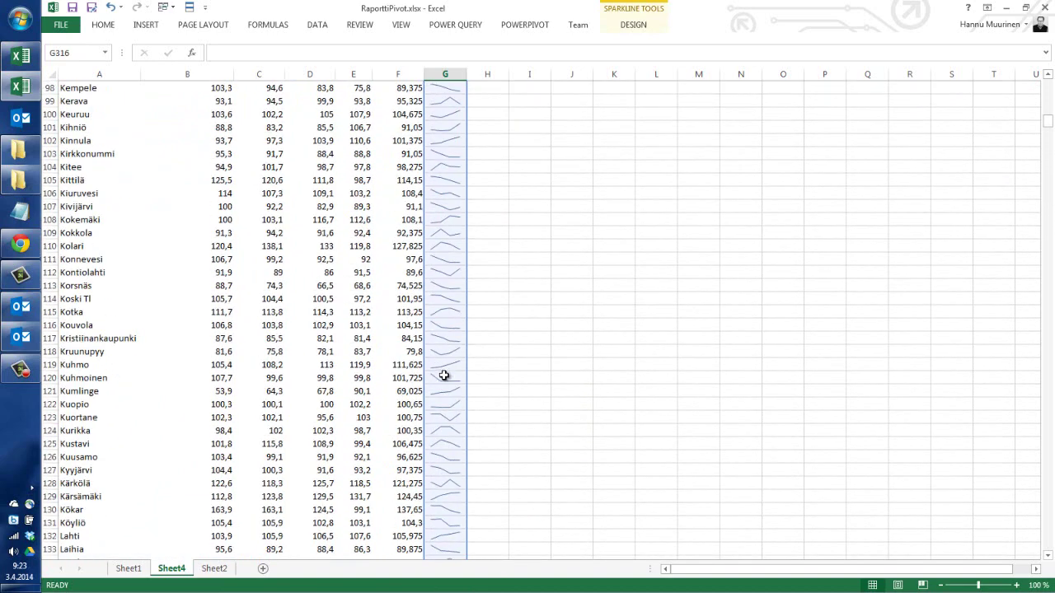
scroll(444, 376, "up", 6)
scroll(442, 377, "up", 3)
scroll(439, 366, "up", 9)
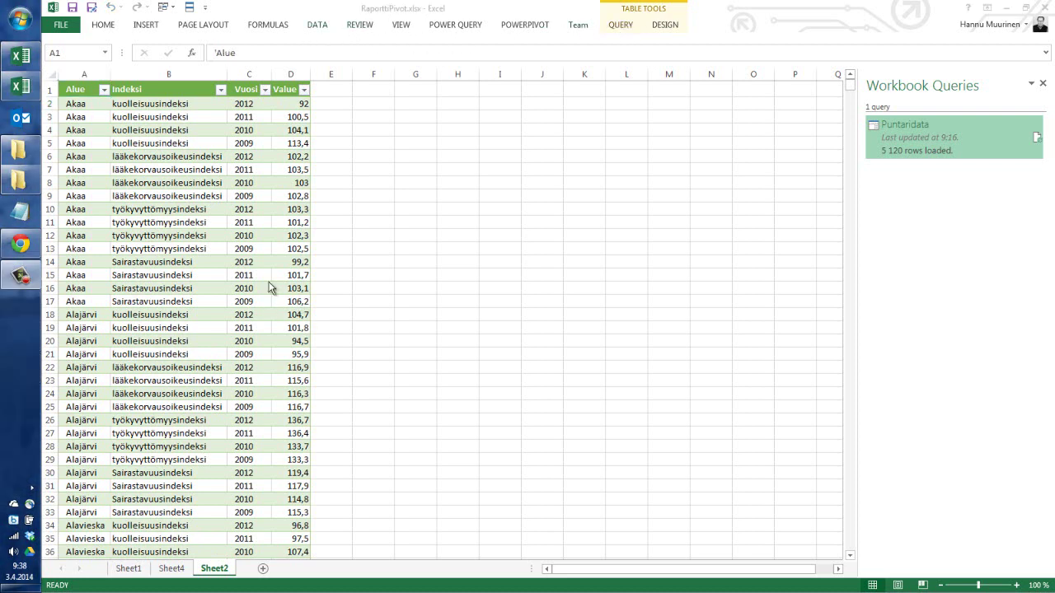
Step: Insert a Power View report of the Puntaridata table's Alue, Indeksi, Vuosi and Value
left_click(78, 107)
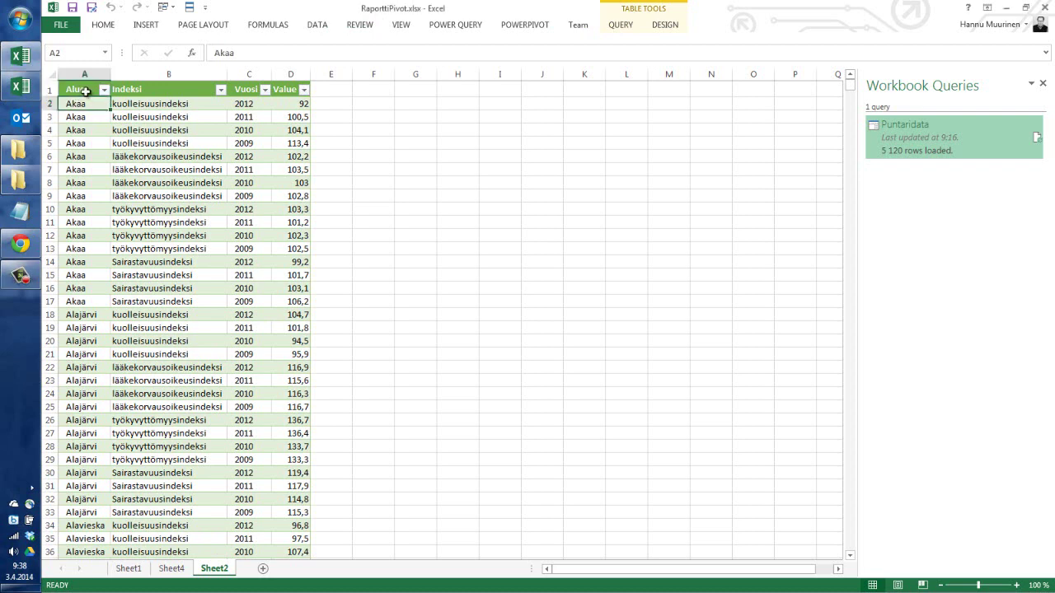
left_click(86, 92)
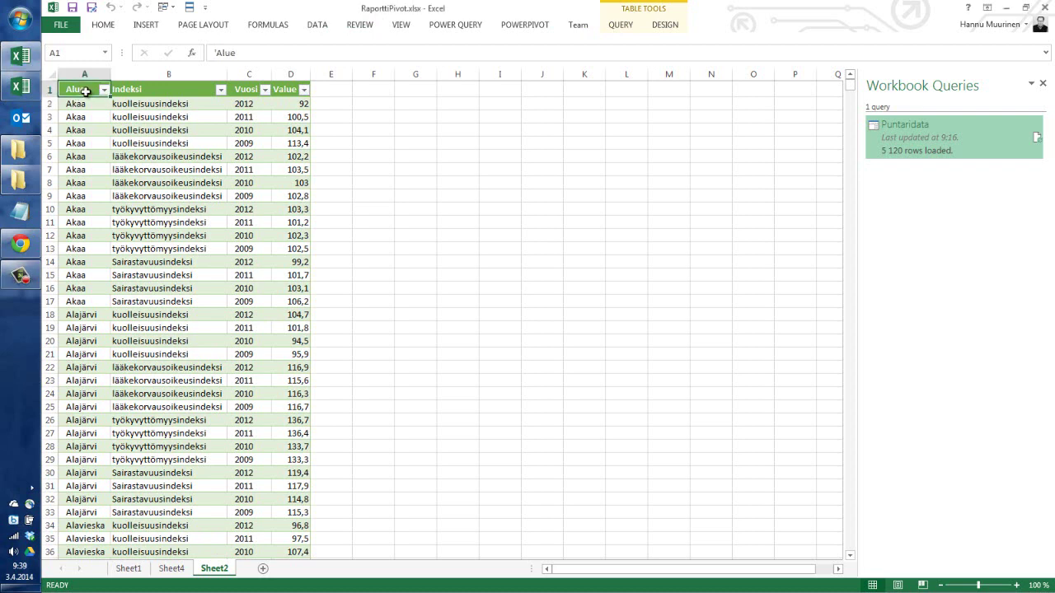
left_click(146, 25)
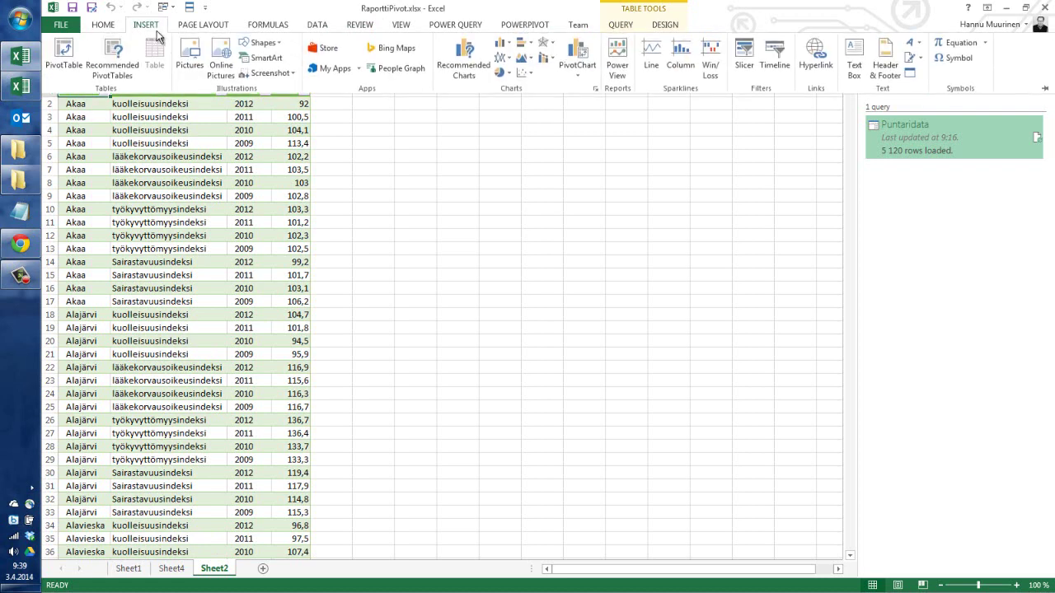
left_click(623, 52)
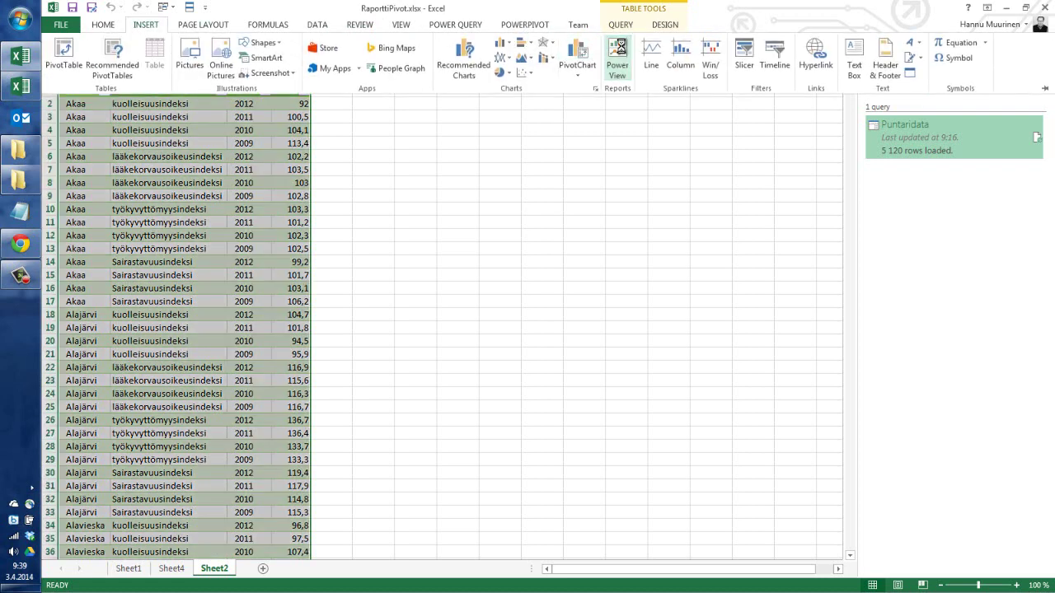
left_click(610, 331)
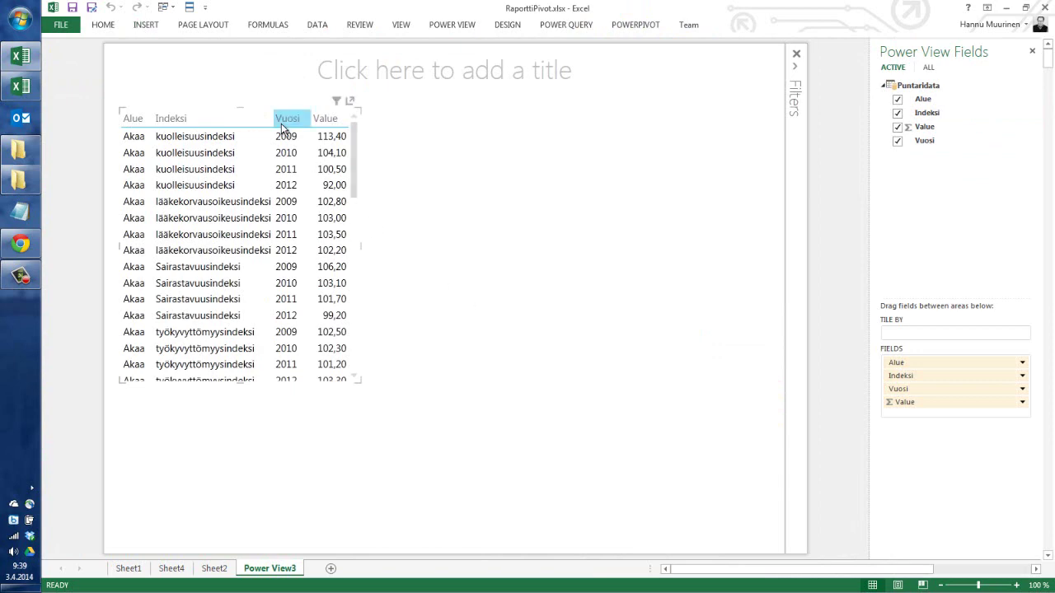
Step: Move the data table right, enlarge it, and add an Alue-only table on the left
mouse_move(297, 119)
mouse_move(239, 247)
mouse_move(295, 116)
left_mouse_down()
mouse_move(682, 132)
mouse_move(690, 115)
left_mouse_up()
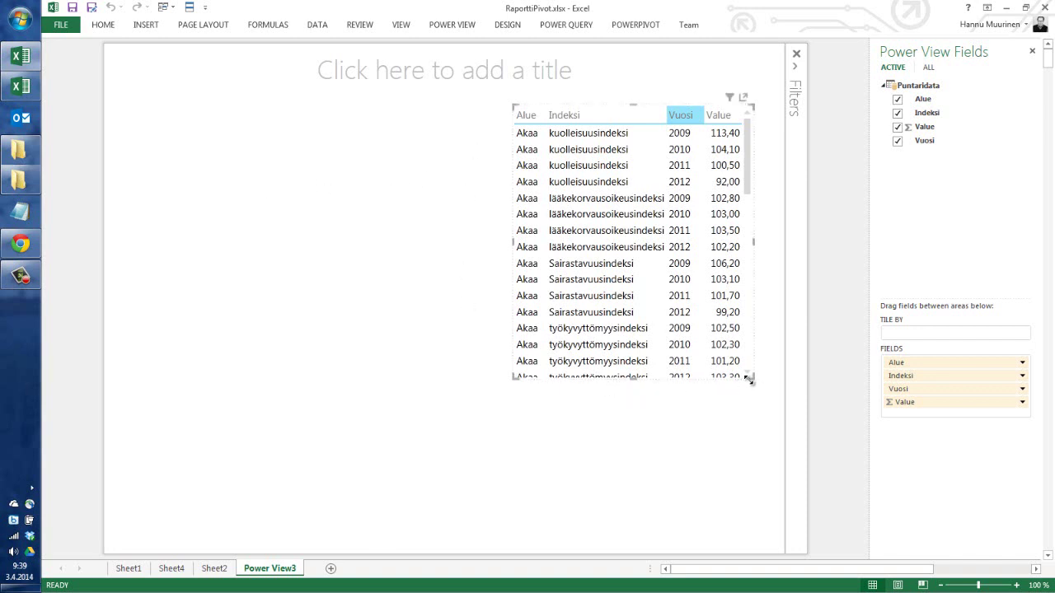
left_click_drag(750, 379, 769, 539)
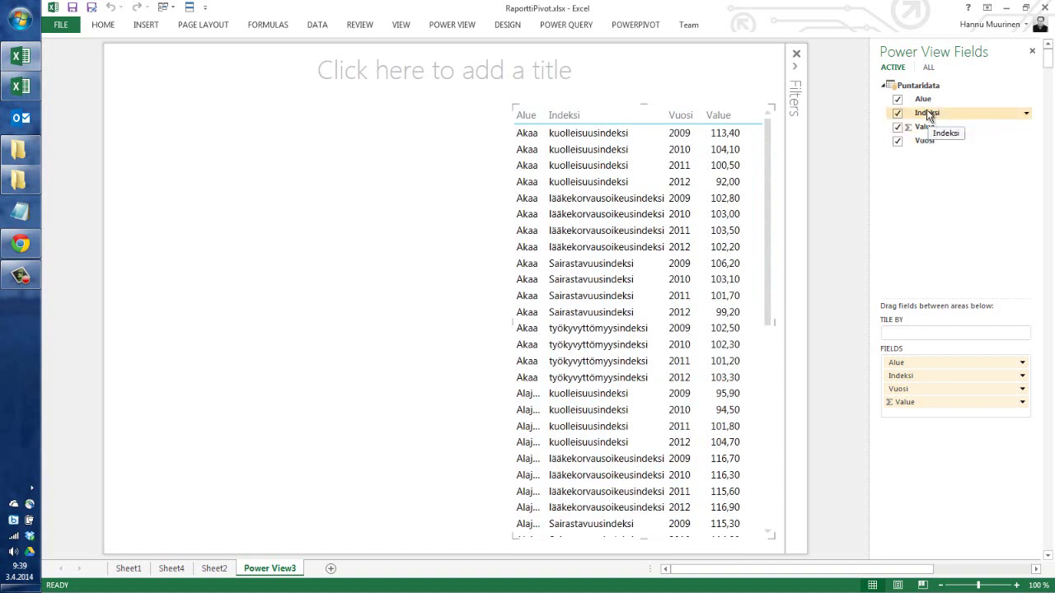
mouse_move(919, 100)
left_mouse_down()
mouse_move(489, 129)
mouse_move(136, 128)
left_mouse_up()
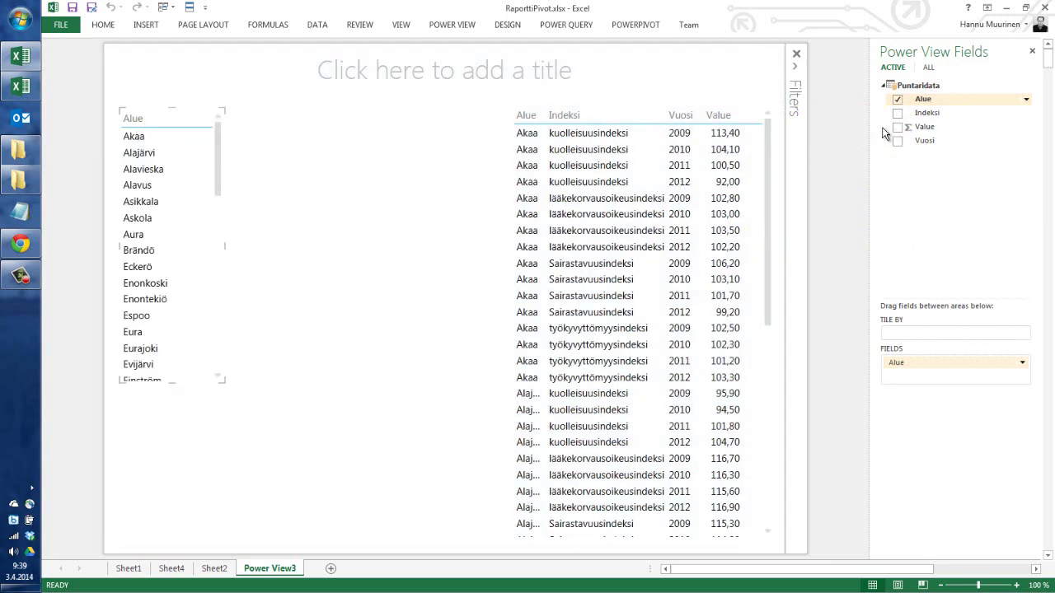
Step: Add an Indeksi value table and convert the Alue table into a slicer
mouse_move(927, 113)
left_click_drag(924, 118, 259, 120)
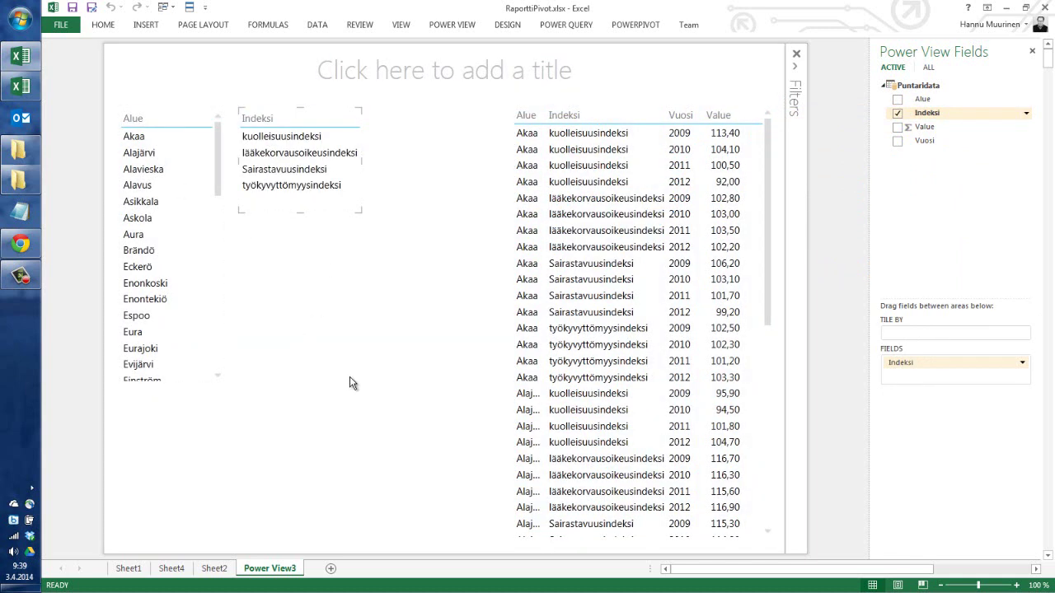
mouse_move(299, 159)
left_click(167, 122)
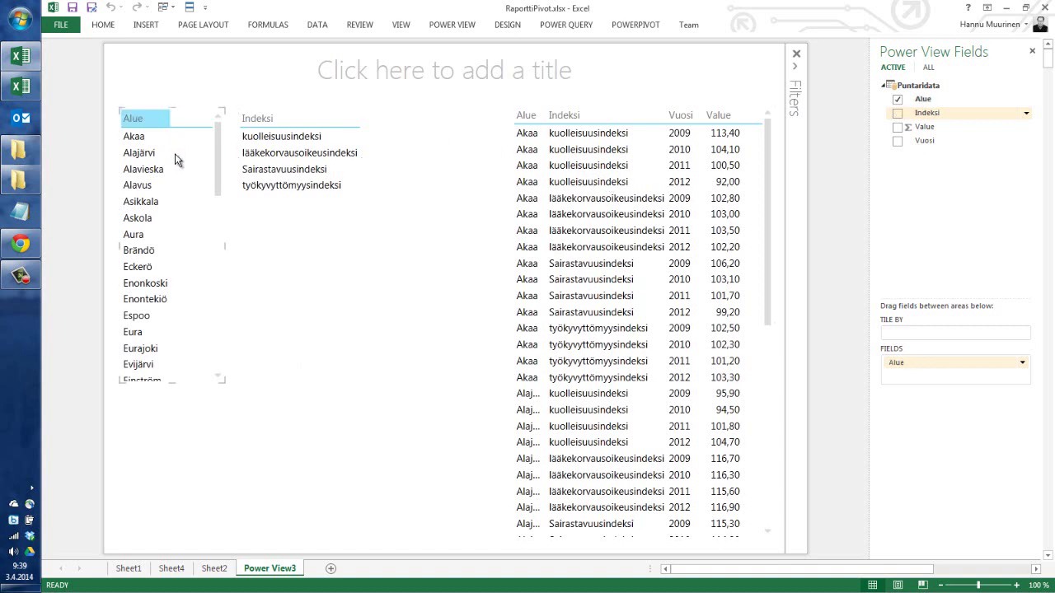
left_click(515, 29)
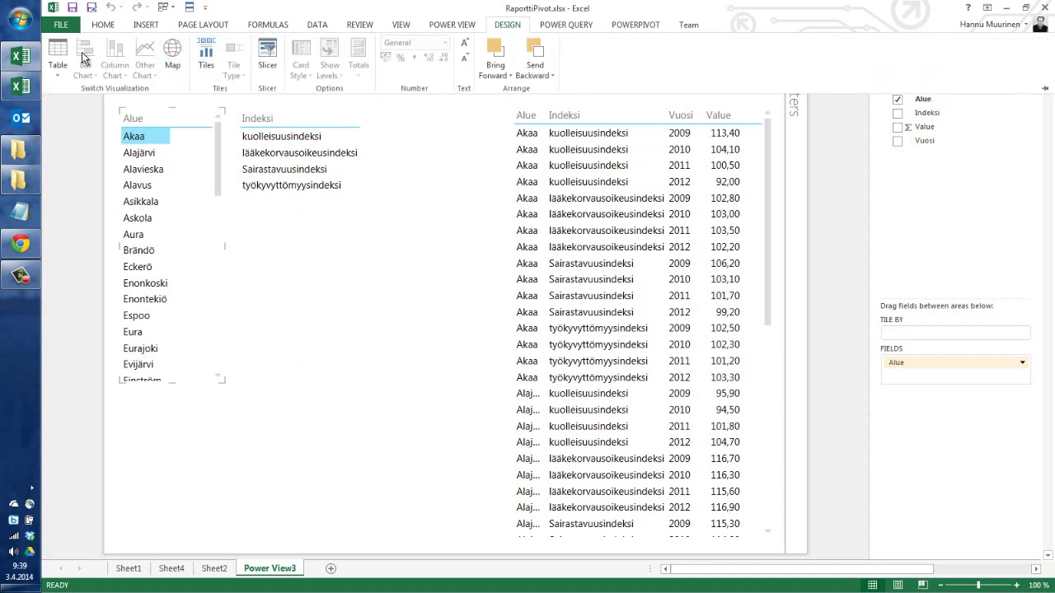
left_click(267, 56)
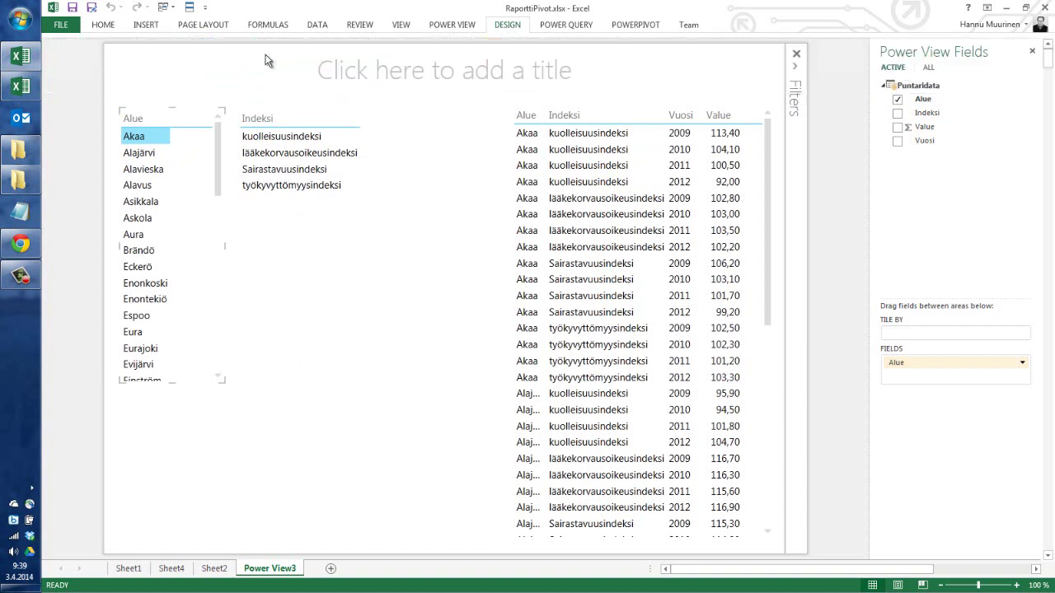
Step: Convert the Indeksi table into a slicer, lengthen the Alue slicer and widen the data table
left_click(294, 121)
left_click(518, 27)
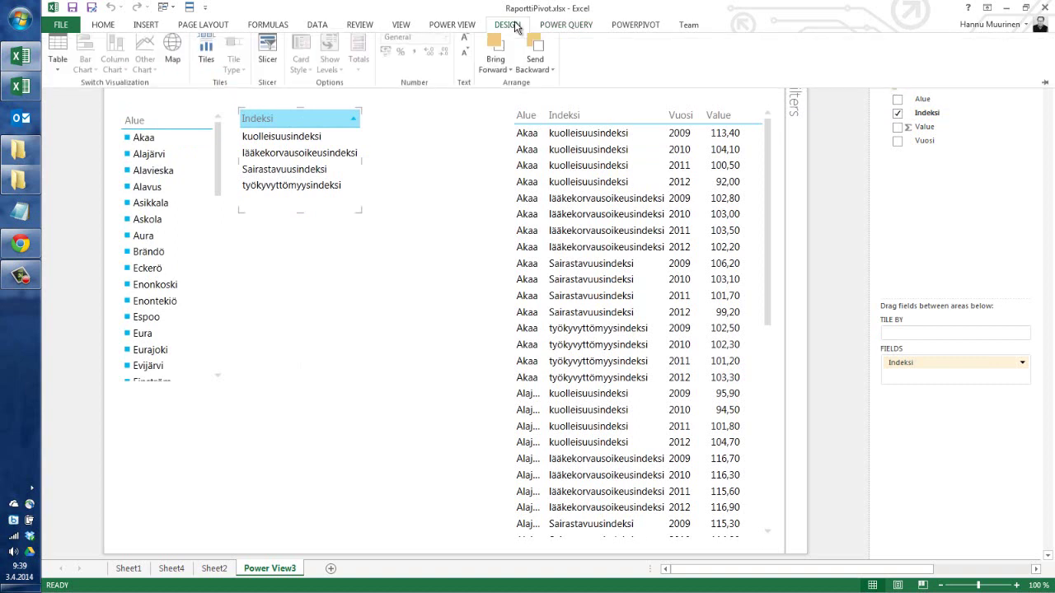
left_click(264, 48)
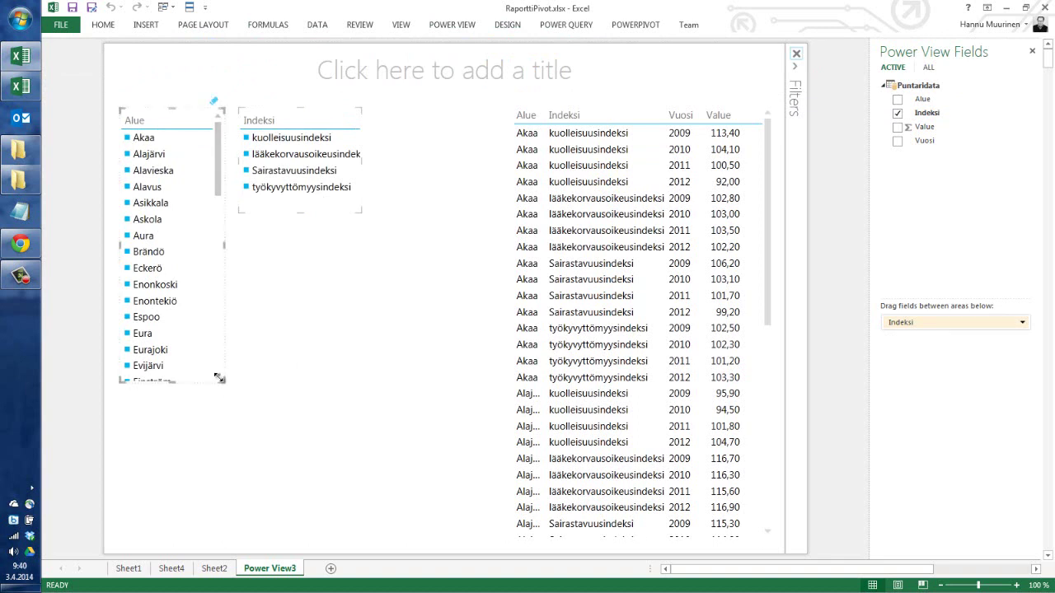
left_click_drag(217, 378, 236, 529)
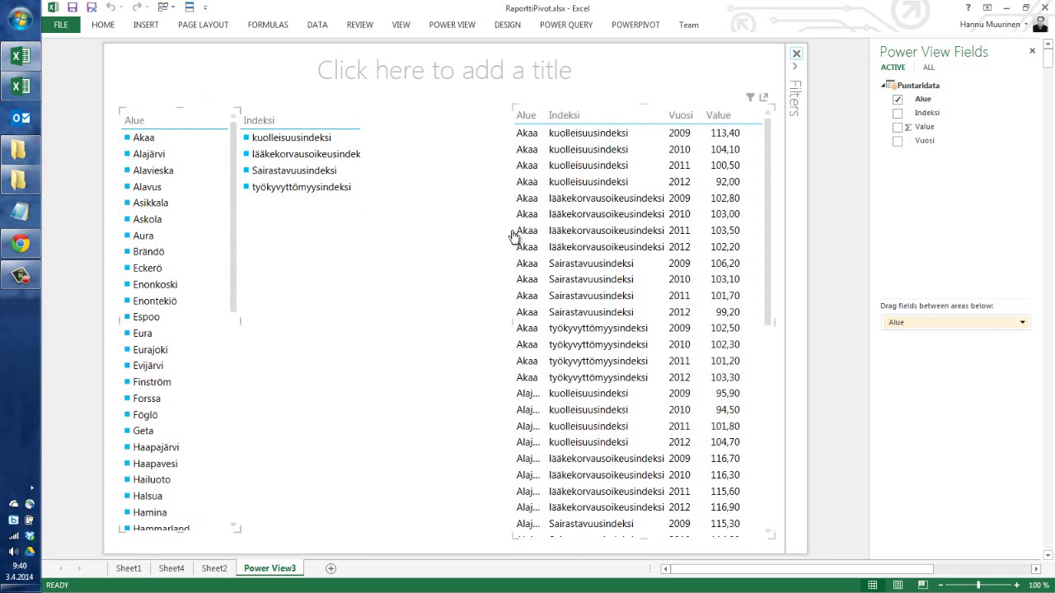
left_click_drag(510, 322, 381, 298)
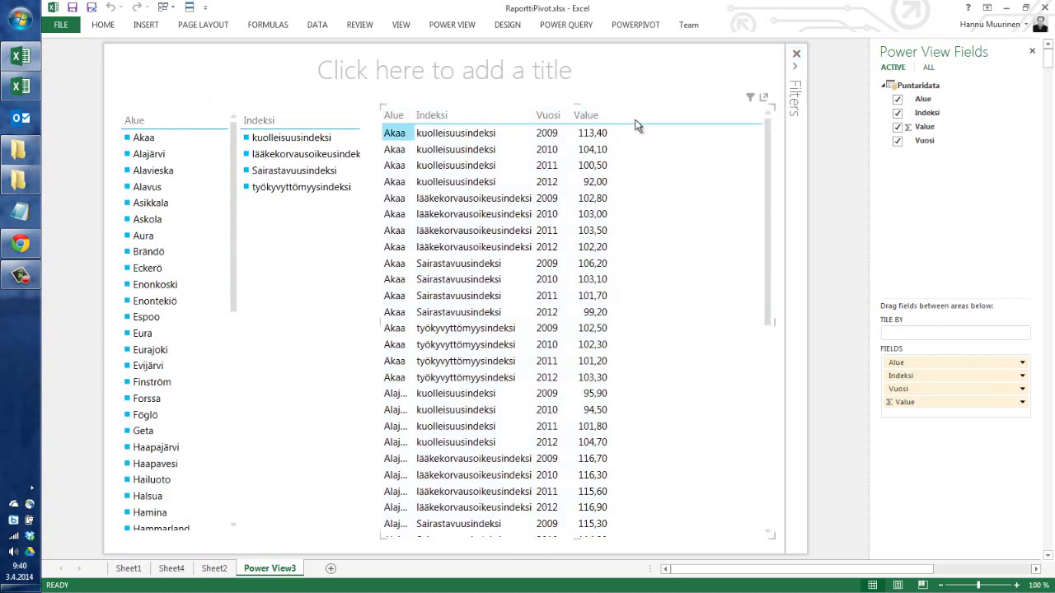
Step: Convert the Power View table into a clustered column chart with a panel per Alue
left_click(508, 25)
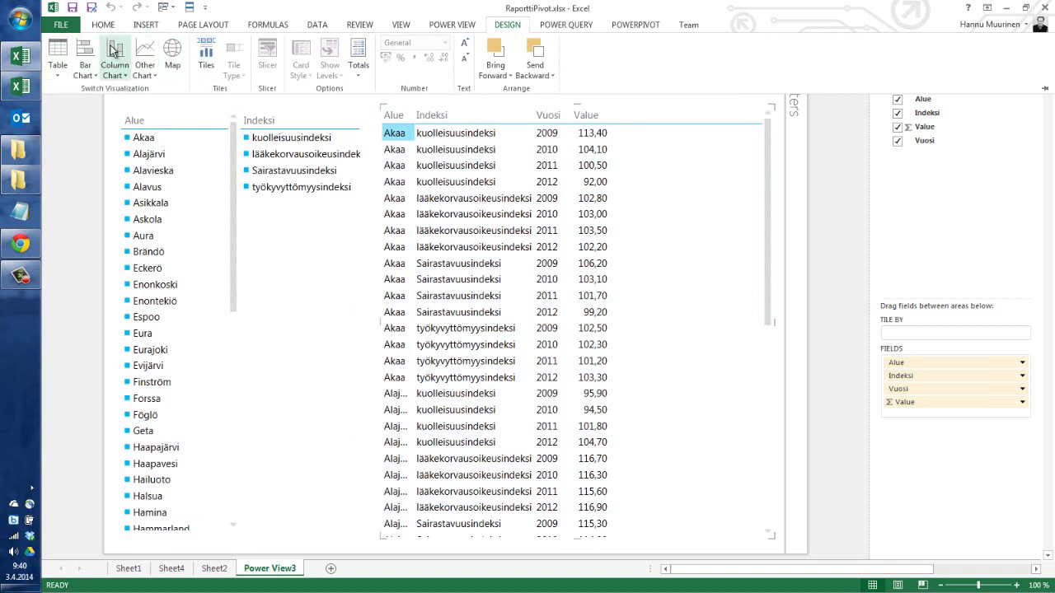
left_click(113, 51)
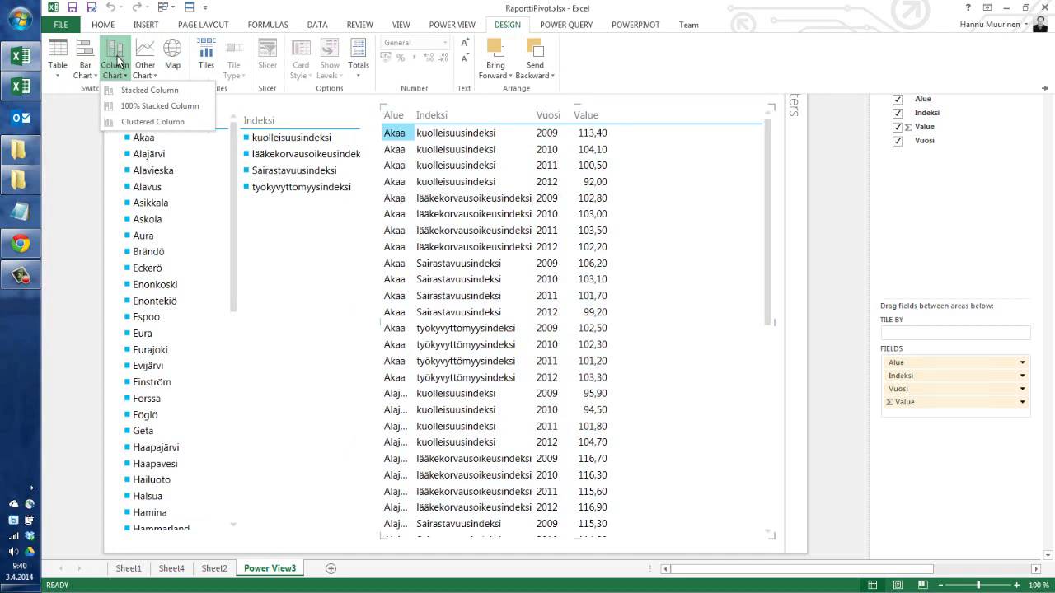
left_click(118, 62)
left_click(115, 62)
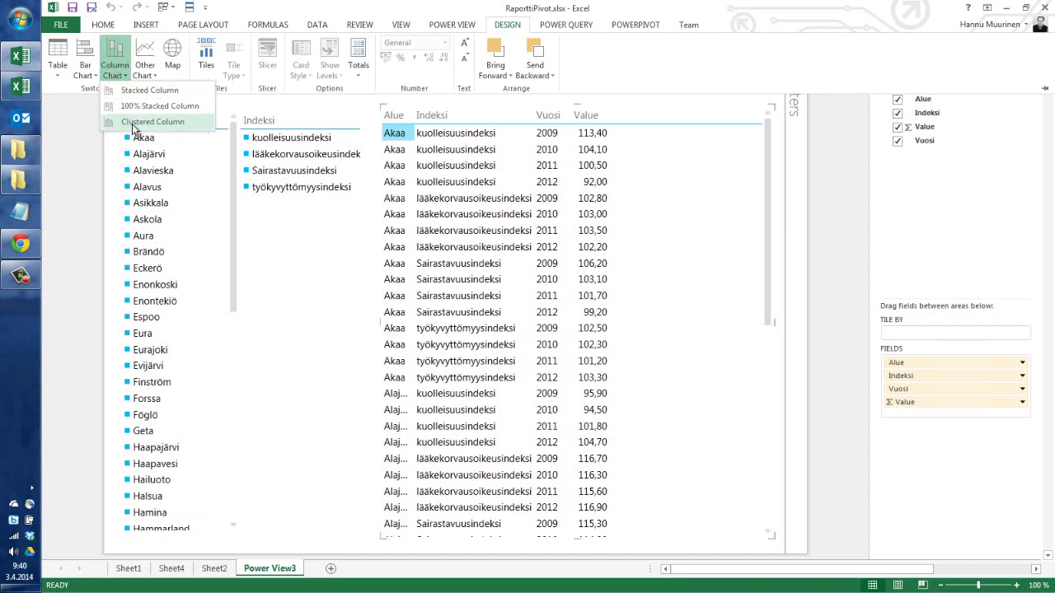
left_click(133, 128)
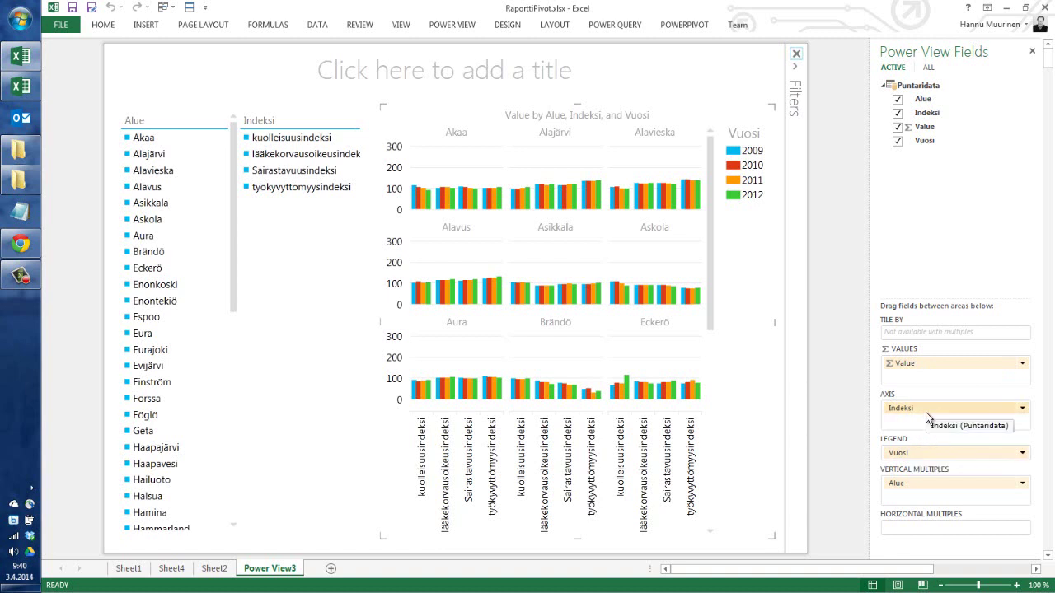
Step: Chart the values by Vuosi on the axis with Alue as the colour legend, removing Indeksi
mouse_move(916, 453)
left_mouse_down()
mouse_move(911, 407)
mouse_move(909, 417)
left_mouse_up()
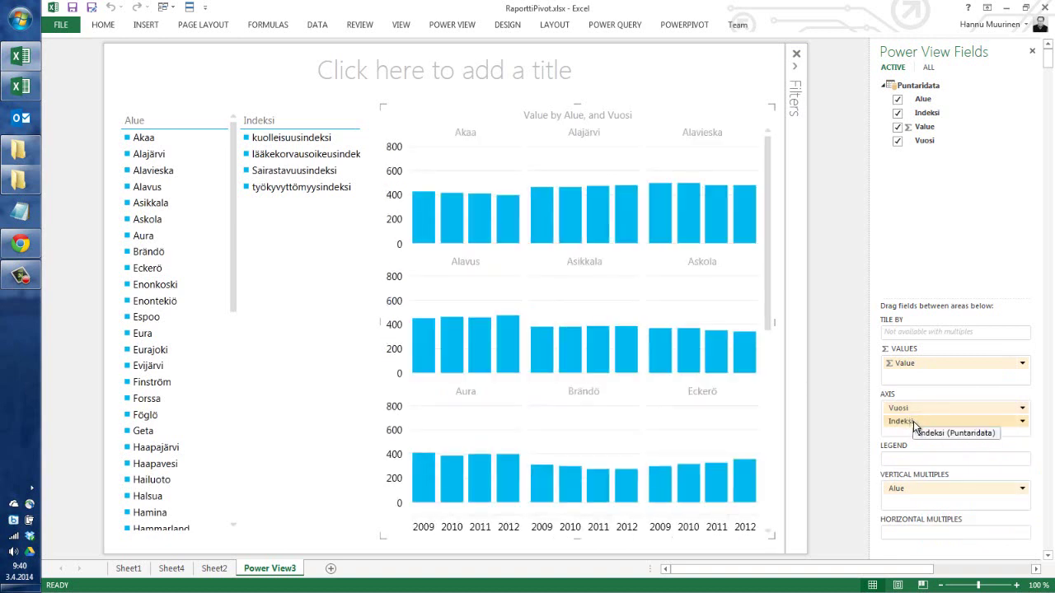
left_click_drag(913, 421, 929, 234)
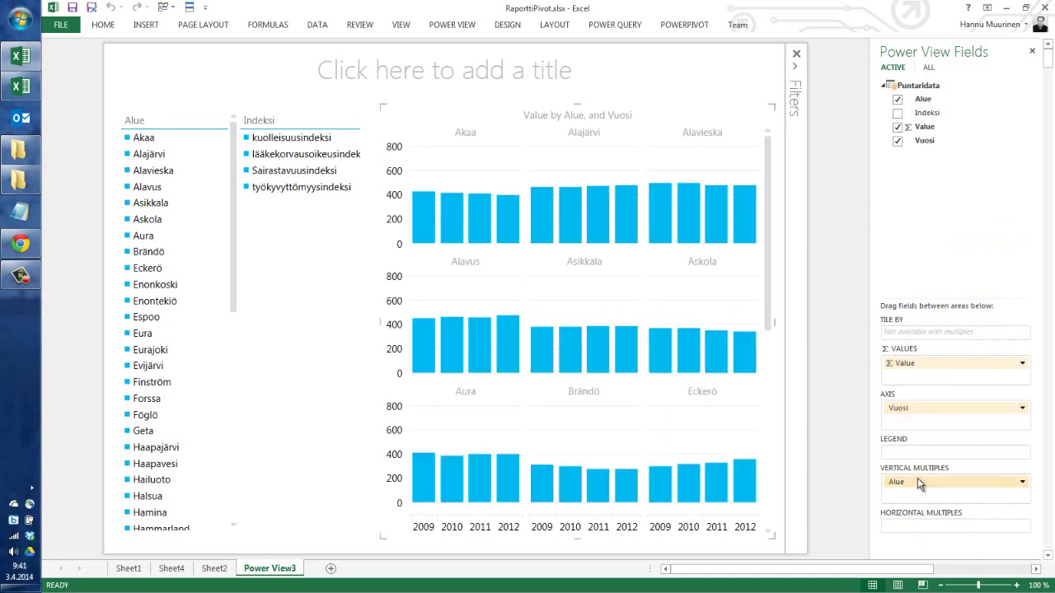
left_click_drag(918, 478, 918, 460)
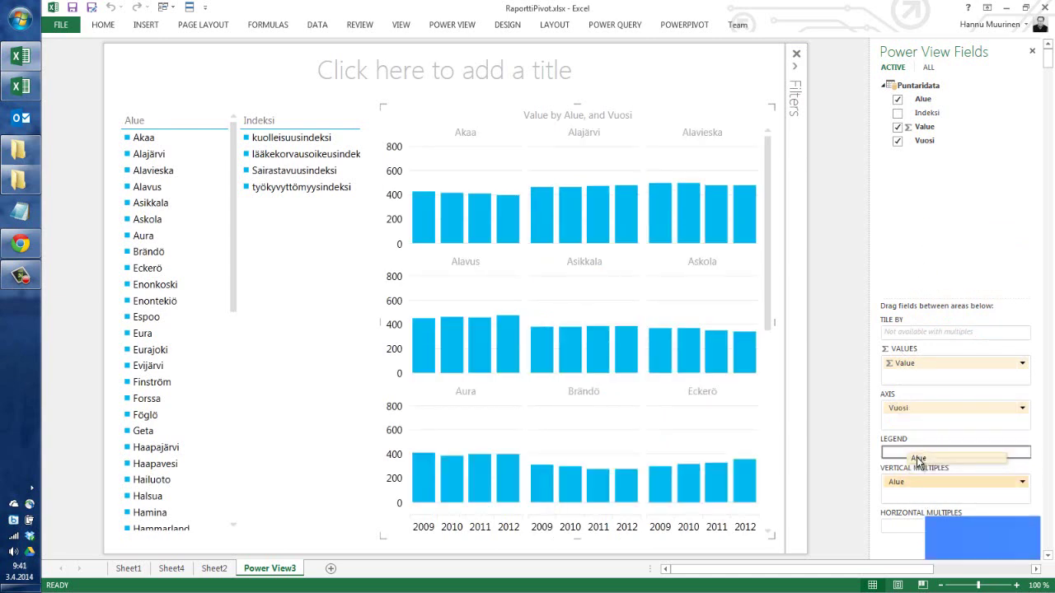
left_click_drag(918, 461, 917, 457)
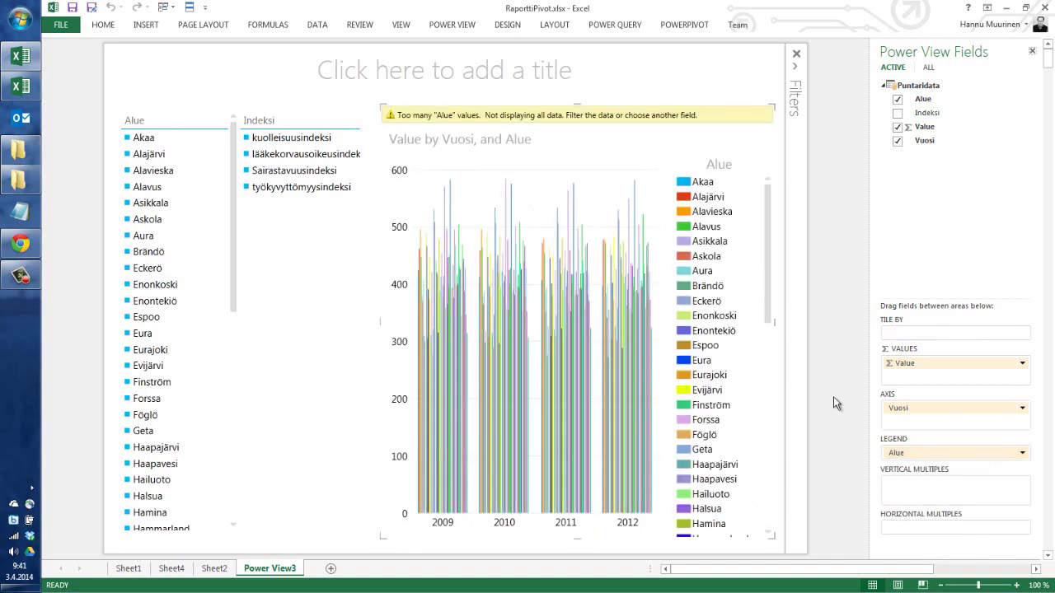
Step: Choose Sairastavuusindeksi in the Indeksi slicer and Alajärvi, Askola, Aura and Eckerö in the Alue slicer
left_click(292, 172)
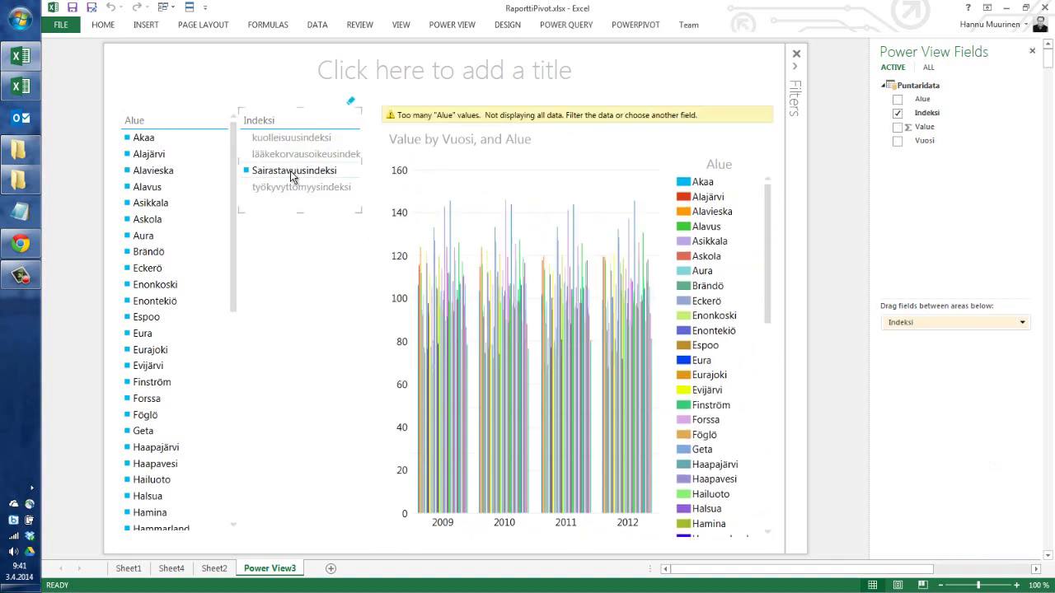
left_click(149, 155)
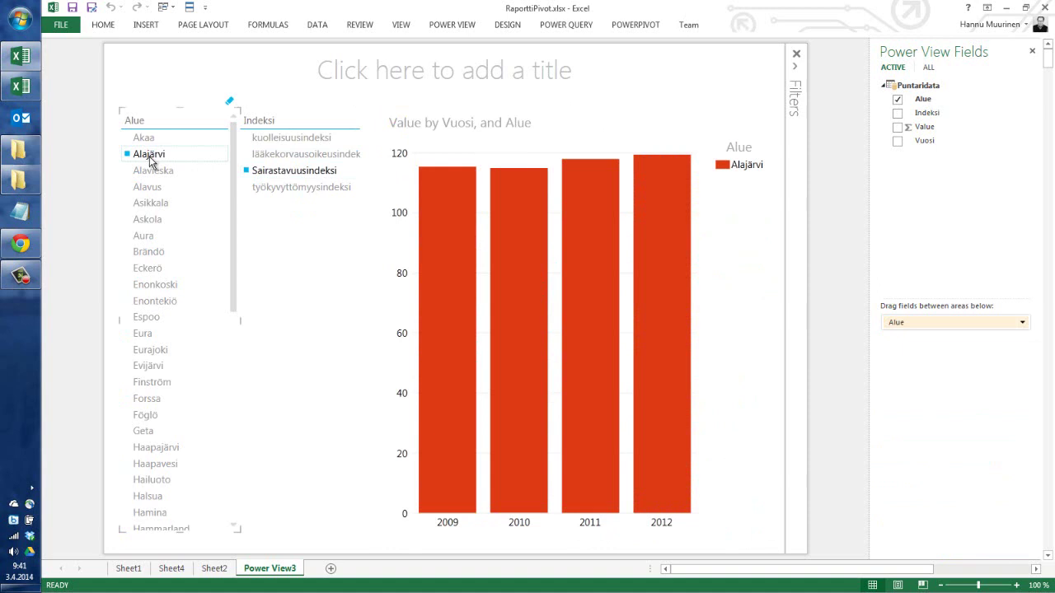
left_click(159, 221, "ctrl")
left_click(147, 236, "ctrl")
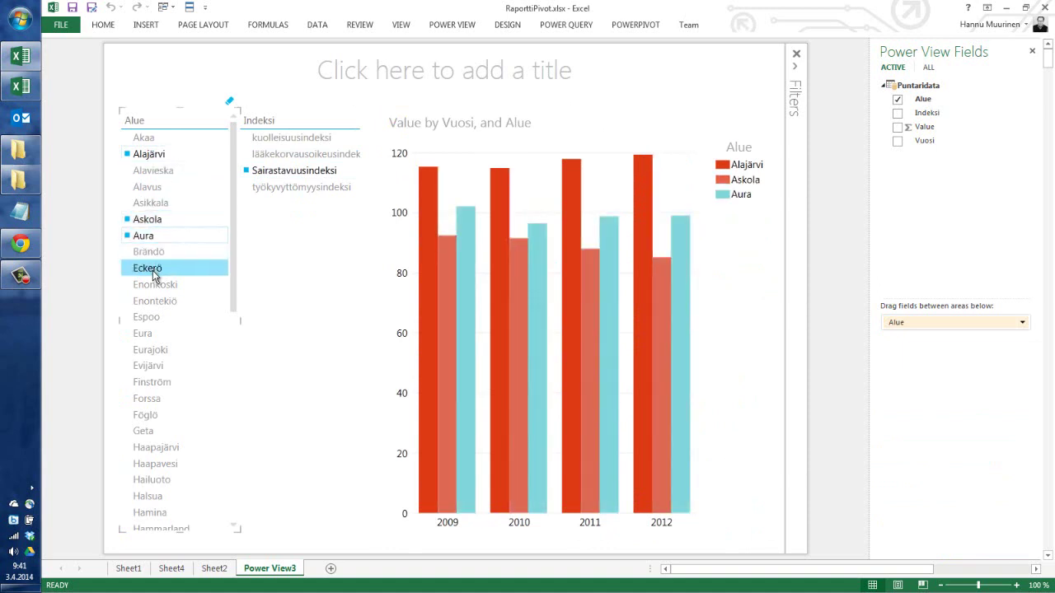
left_click(158, 275, "ctrl")
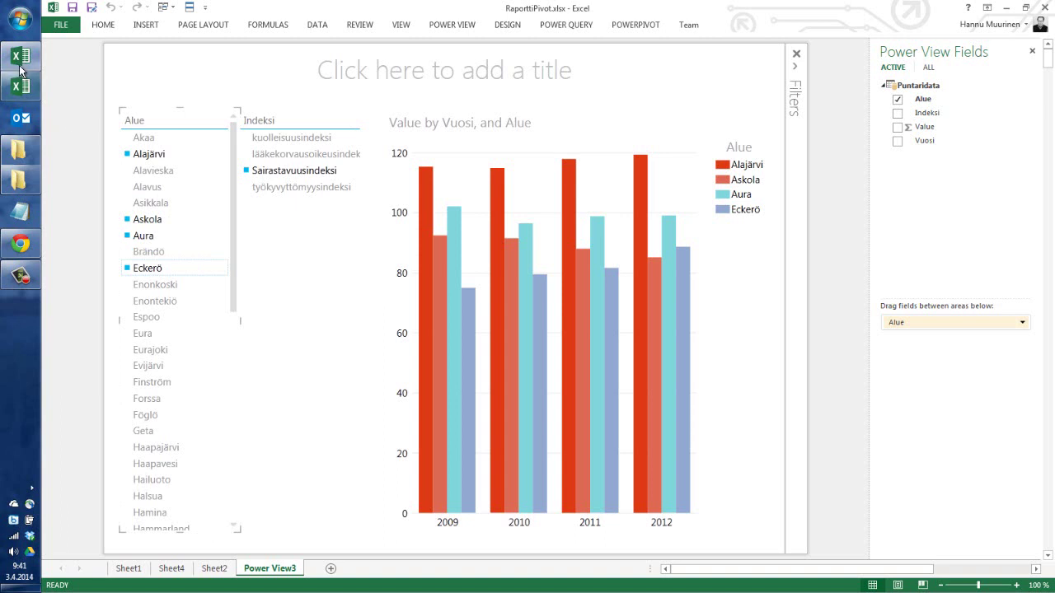
mouse_move(20, 56)
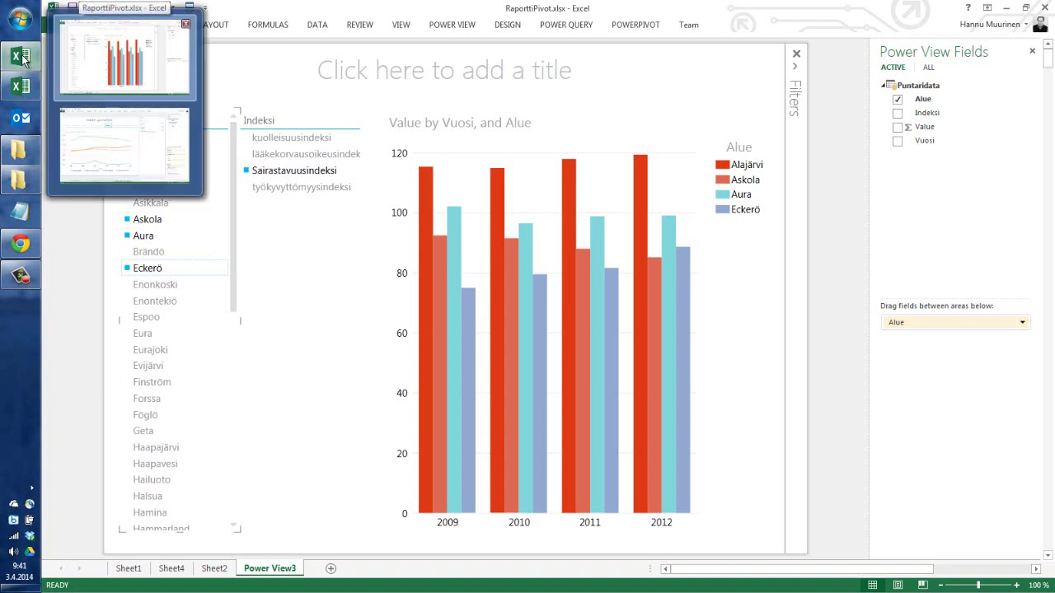
Step: In Demo.xlsx, view index trends for Kiuruvesi, Keitele, Kaavi, Juankoski and Maaninka, then open Raportti ikärakenne kaavio
left_click(113, 136)
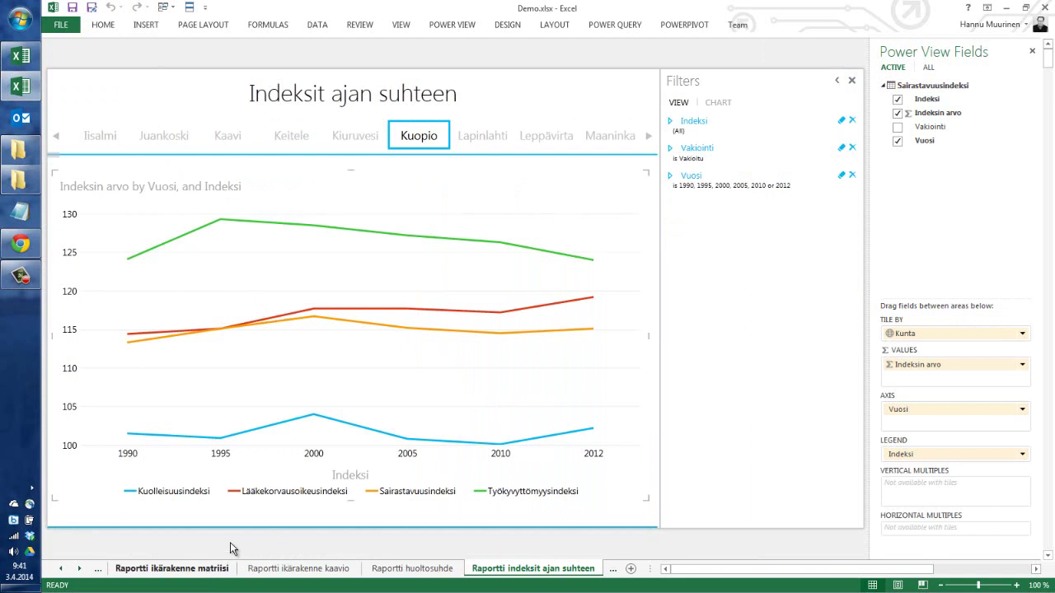
left_click(352, 138)
left_click(277, 136)
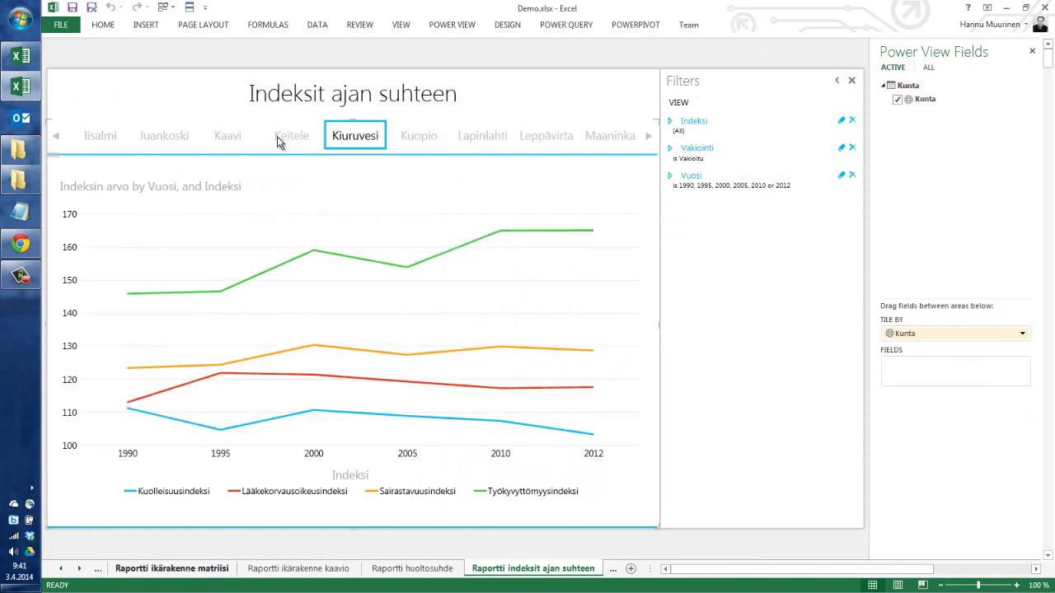
left_click(227, 136)
left_click(183, 137)
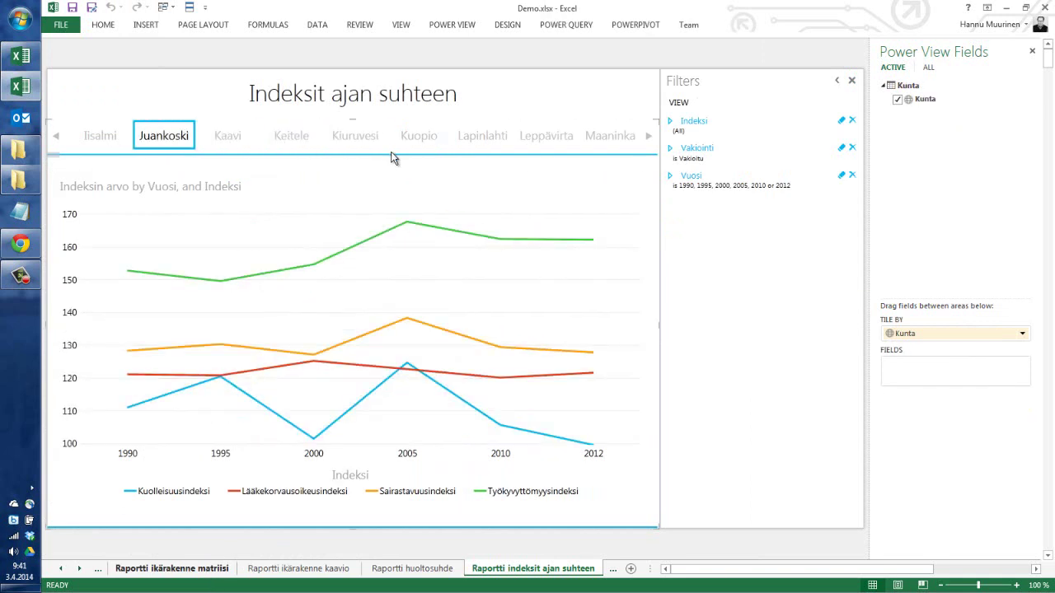
left_click(617, 134)
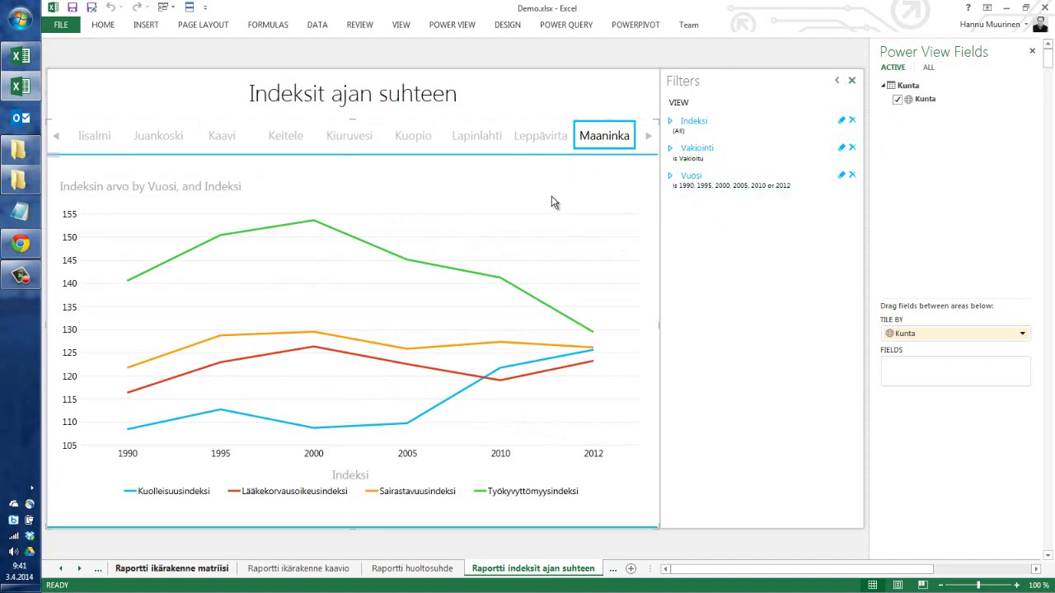
left_click(280, 570)
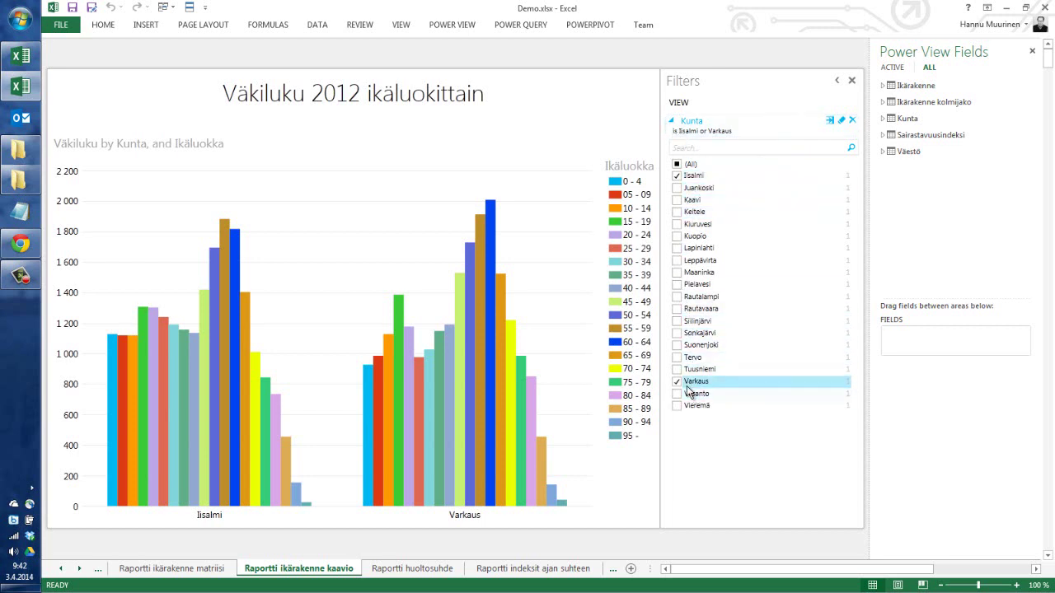
Step: Add Kuopio to the age-structure chart, pop it out with filters collapsed, then open Raportti huoltosuhde
left_click(678, 237)
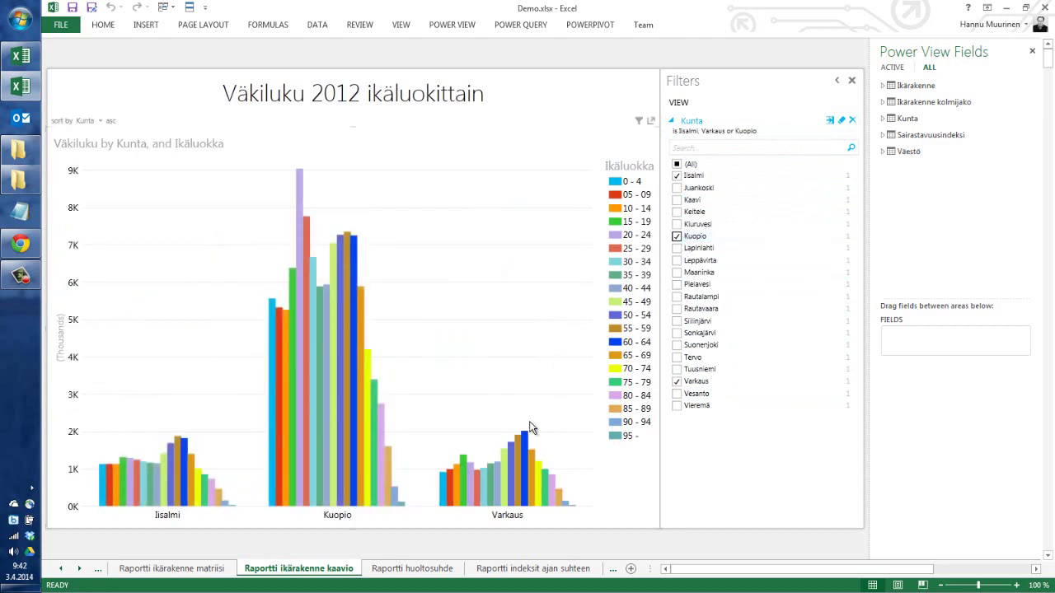
mouse_move(494, 248)
left_click(650, 122)
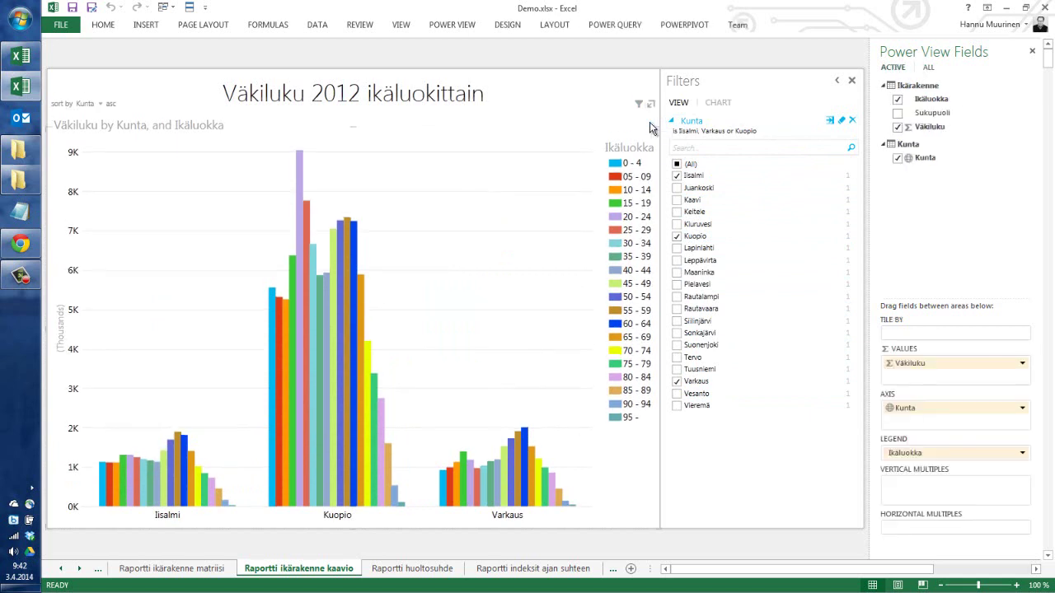
left_click(837, 80)
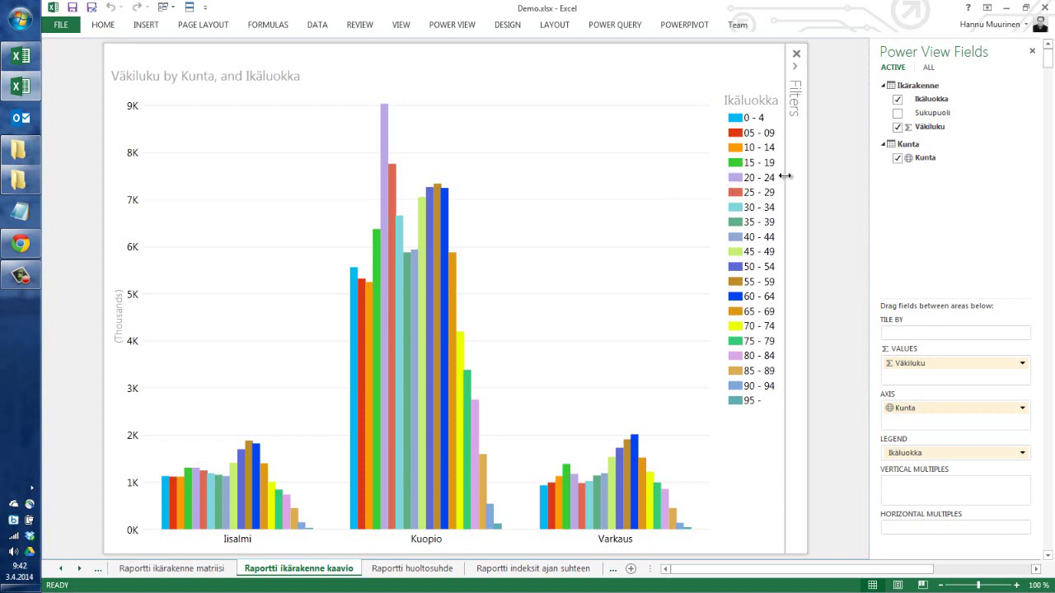
left_click(422, 568)
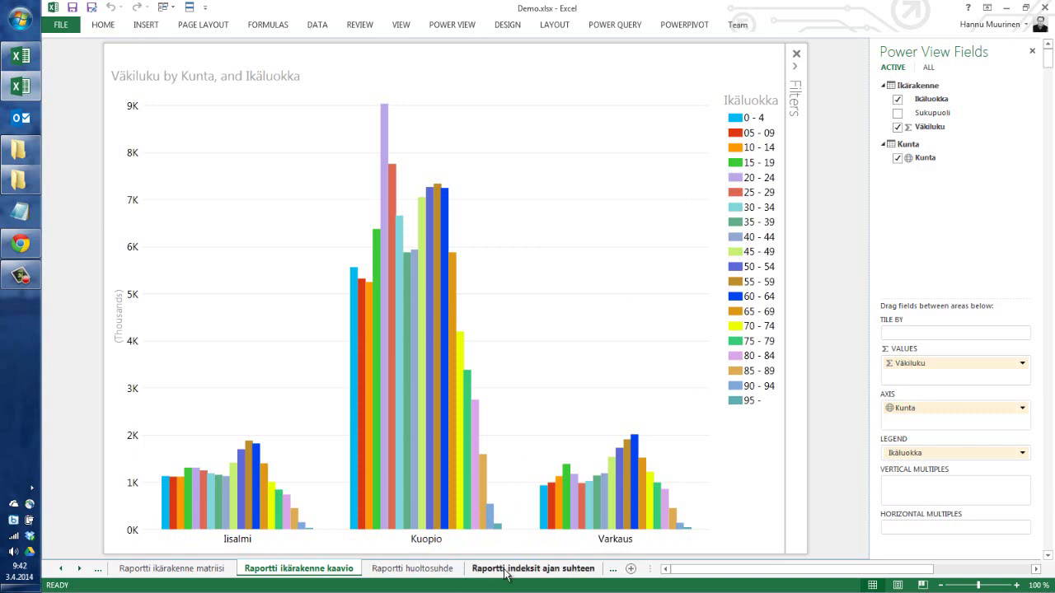
Step: In Raportti huoltosuhde, highlight Tuusniemi, then Suonenjoki plus Kiuruvesi, on the map and average
left_click(404, 569)
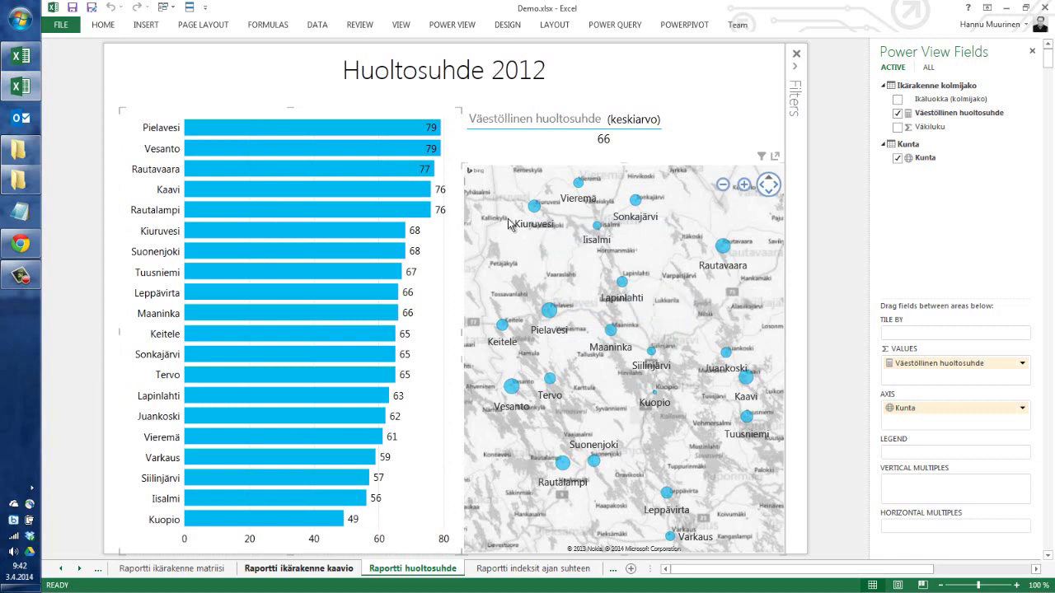
left_click(360, 265)
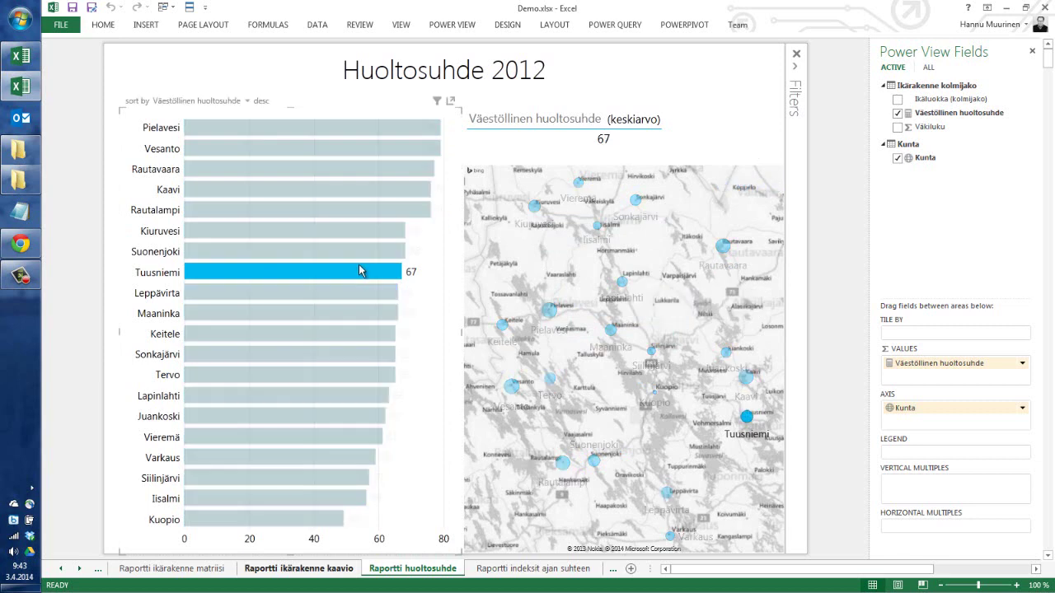
left_click(366, 249)
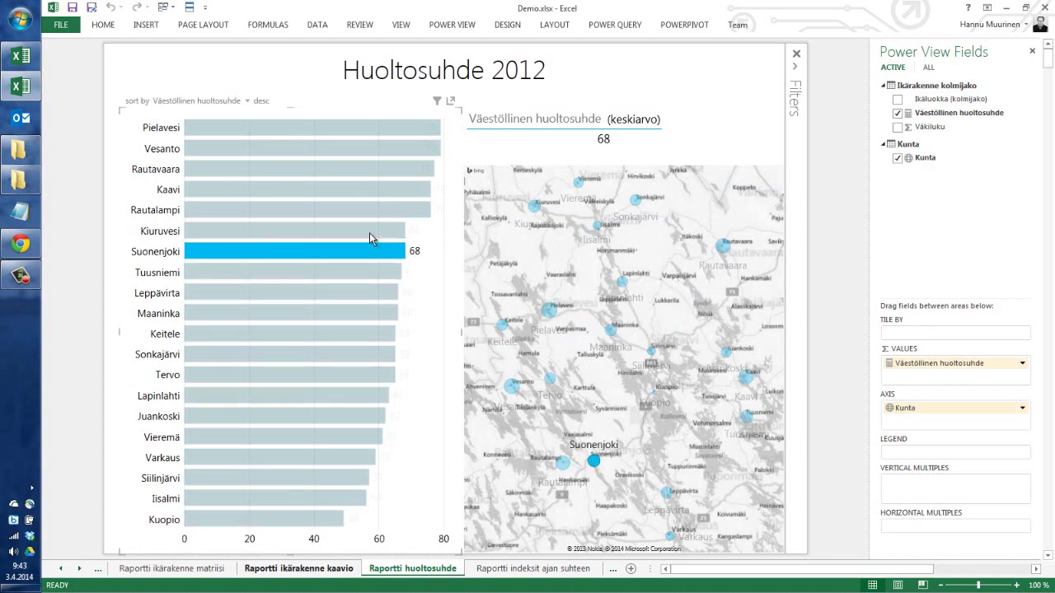
left_click(369, 232, "ctrl")
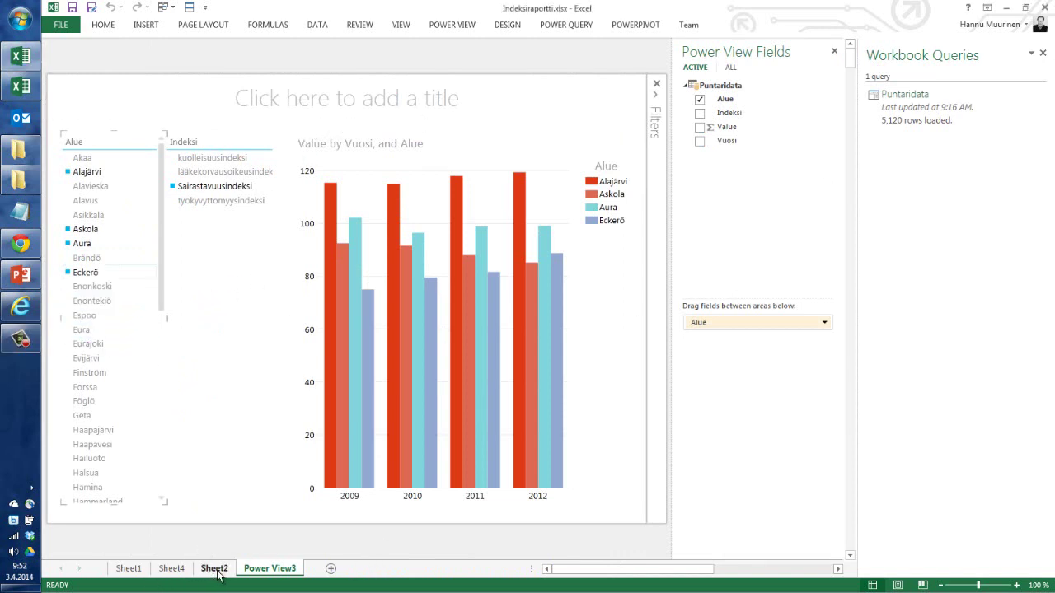
Step: View the source data on Sheet2, then bring the Power BI site browser window forward
left_click(216, 569)
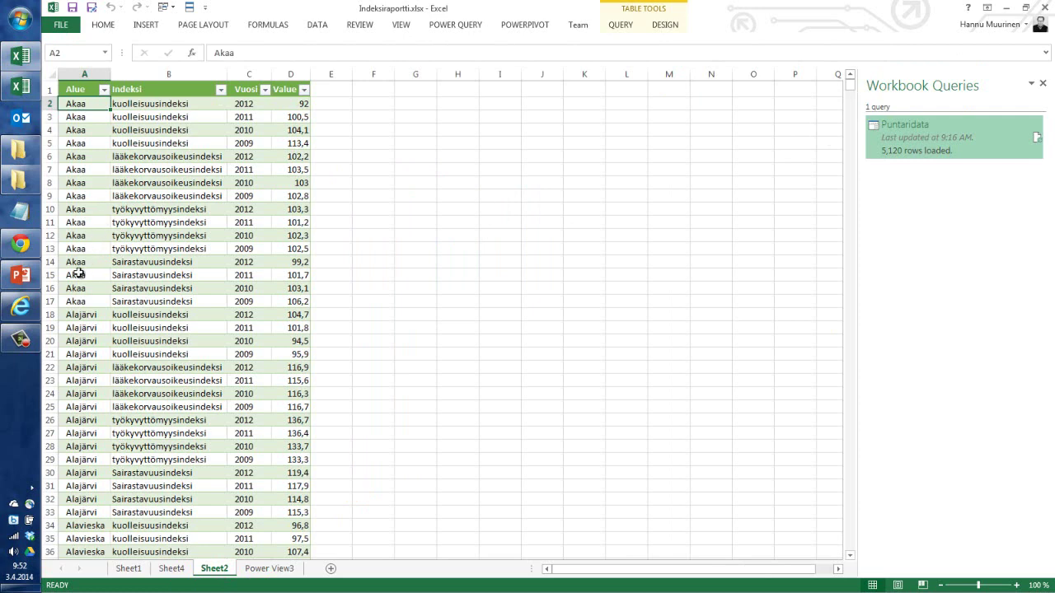
mouse_move(20, 306)
left_click(31, 313)
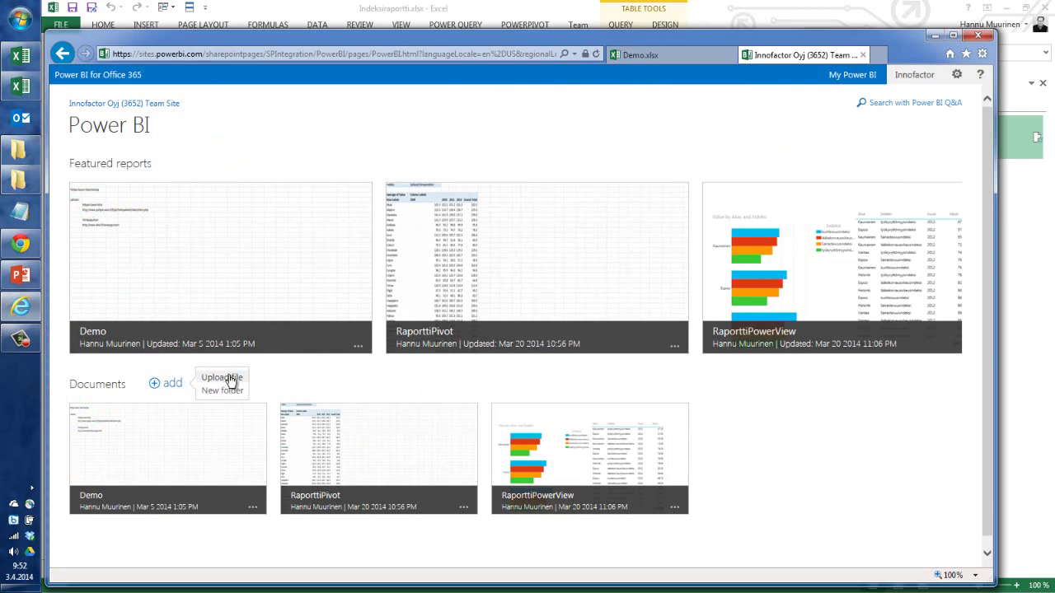
Step: Upload C:\Excel\Indeksiraportti.xlsx to the Power BI site's Documents library
left_click(225, 378)
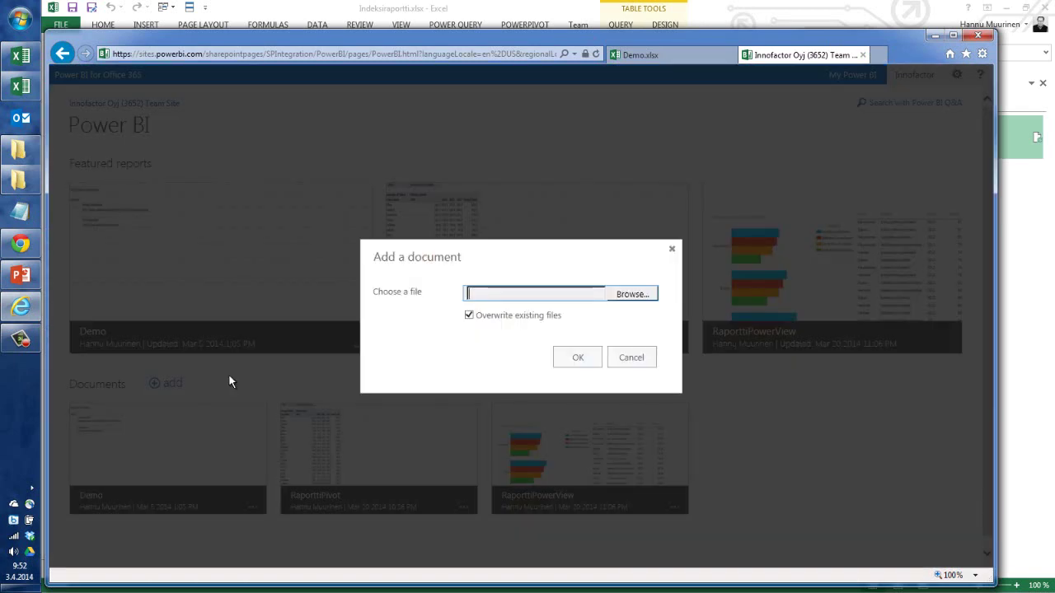
left_click(631, 294)
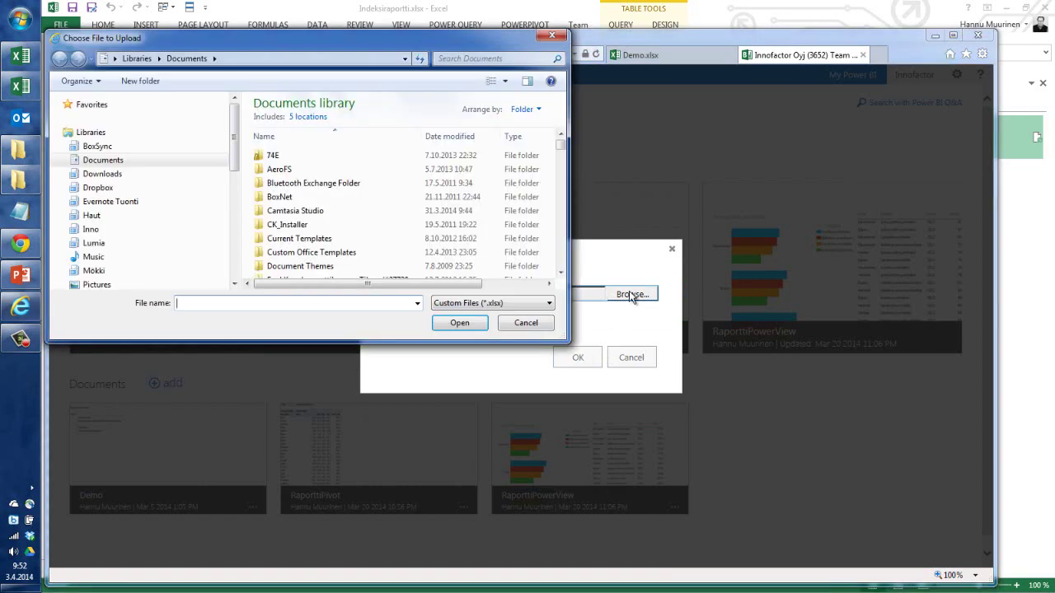
left_click_drag(233, 136, 233, 228)
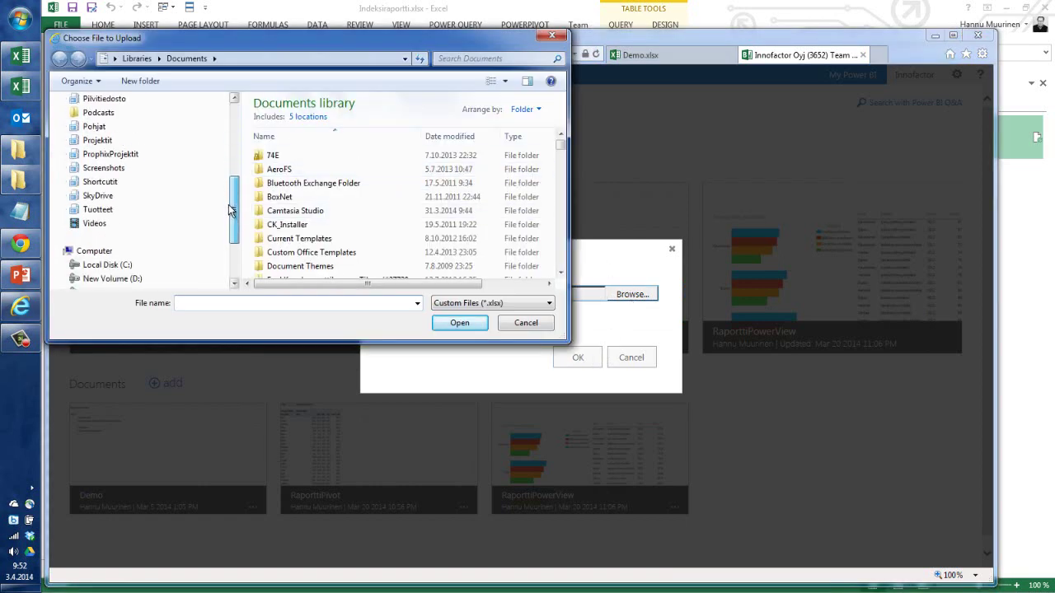
left_click(91, 209)
left_click(106, 224)
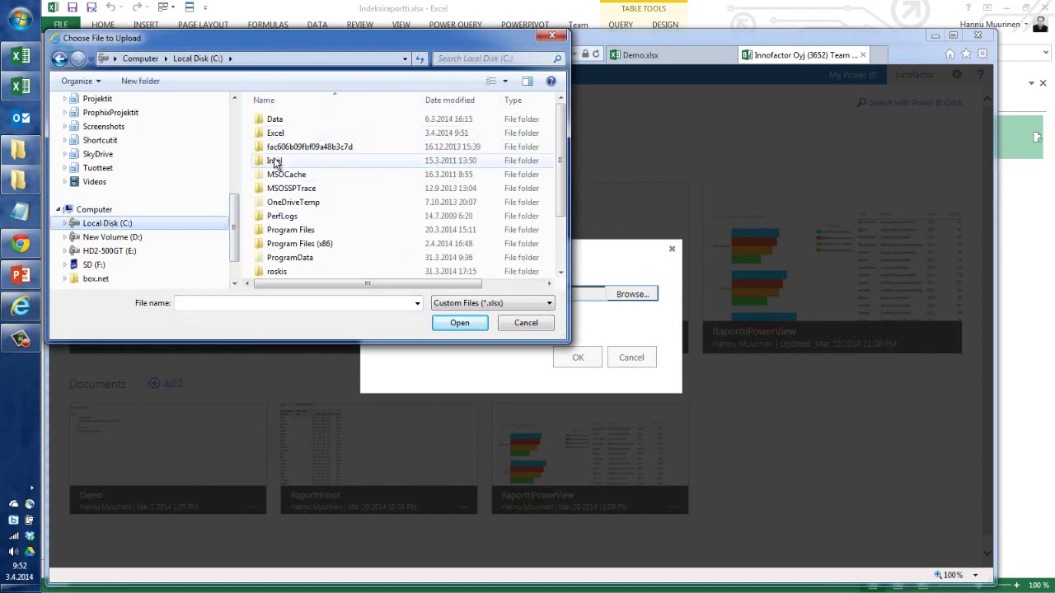
double_click(276, 133)
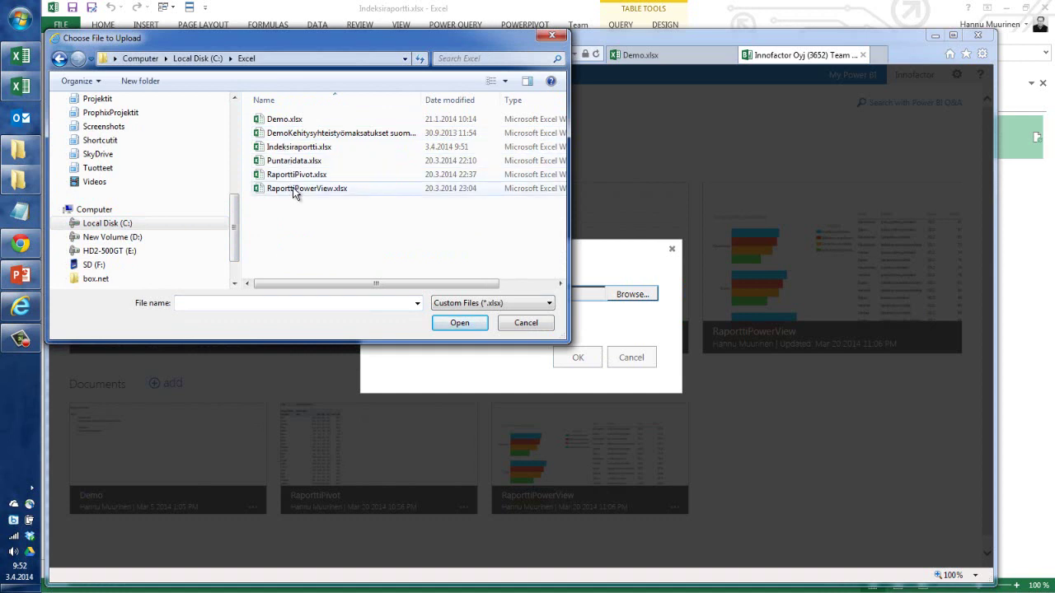
left_click(297, 148)
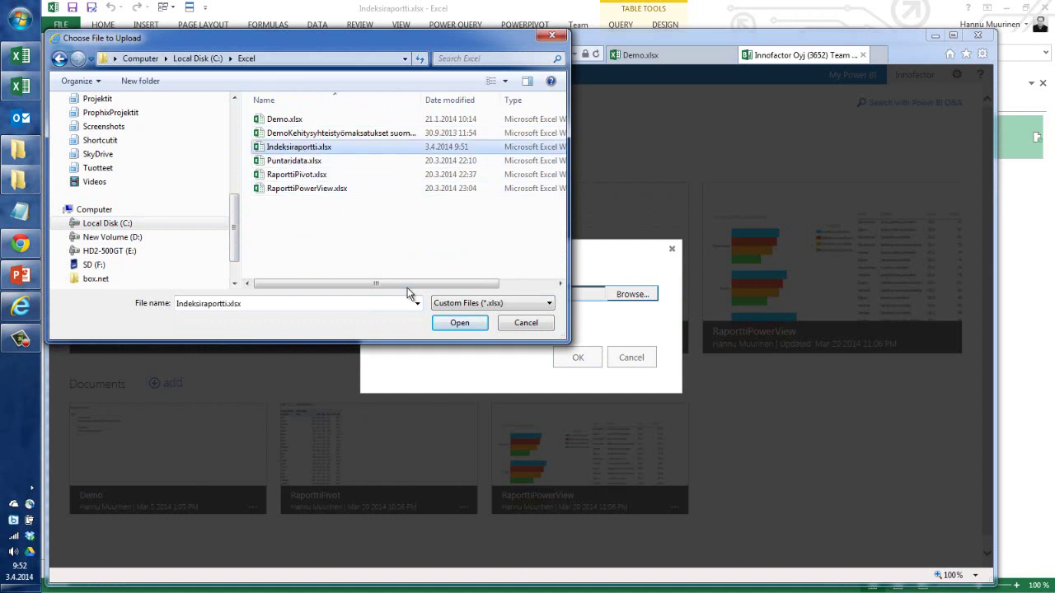
left_click(459, 322)
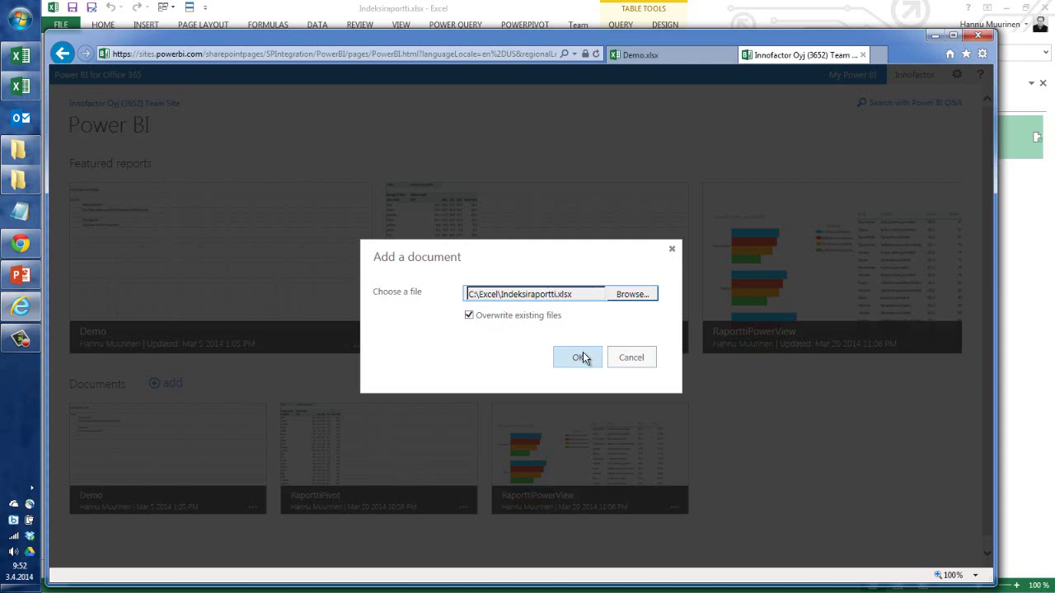
left_click(581, 357)
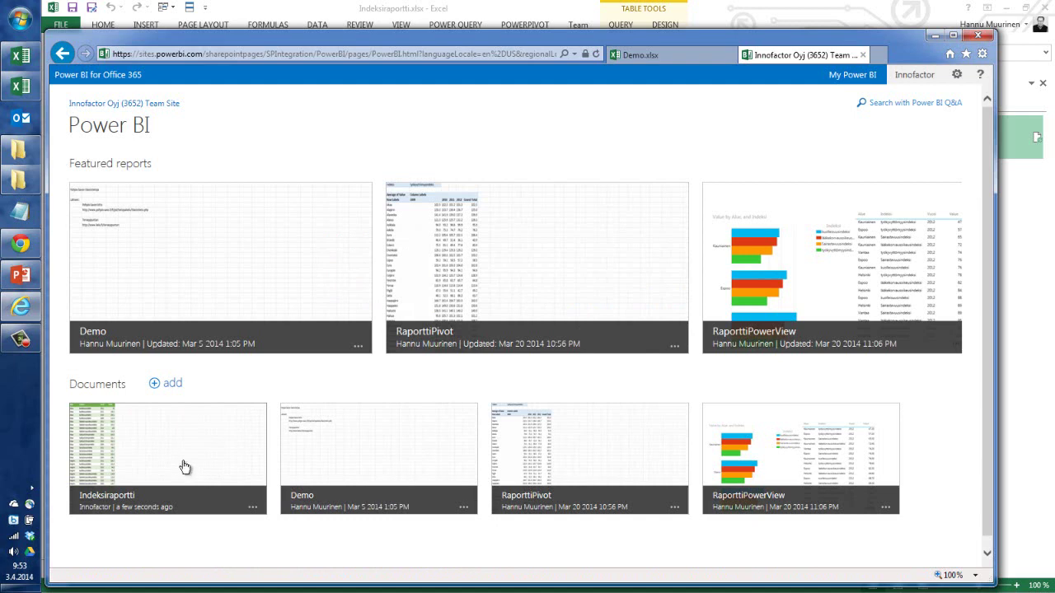
Step: Open Indeksiraportti in Excel Web App and display its Power View3 sheet
left_click(145, 454)
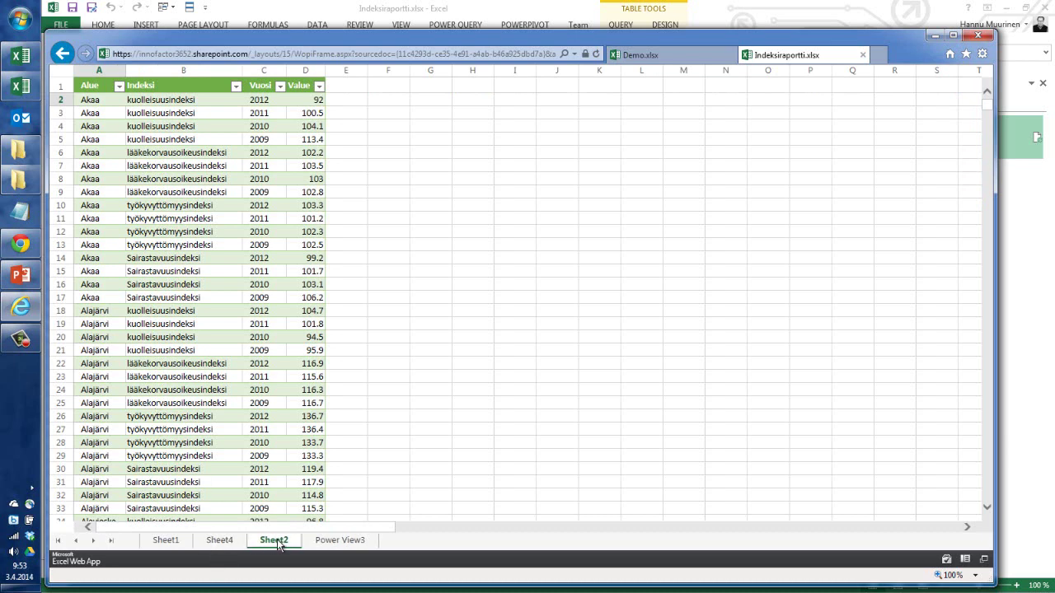
left_click(334, 540)
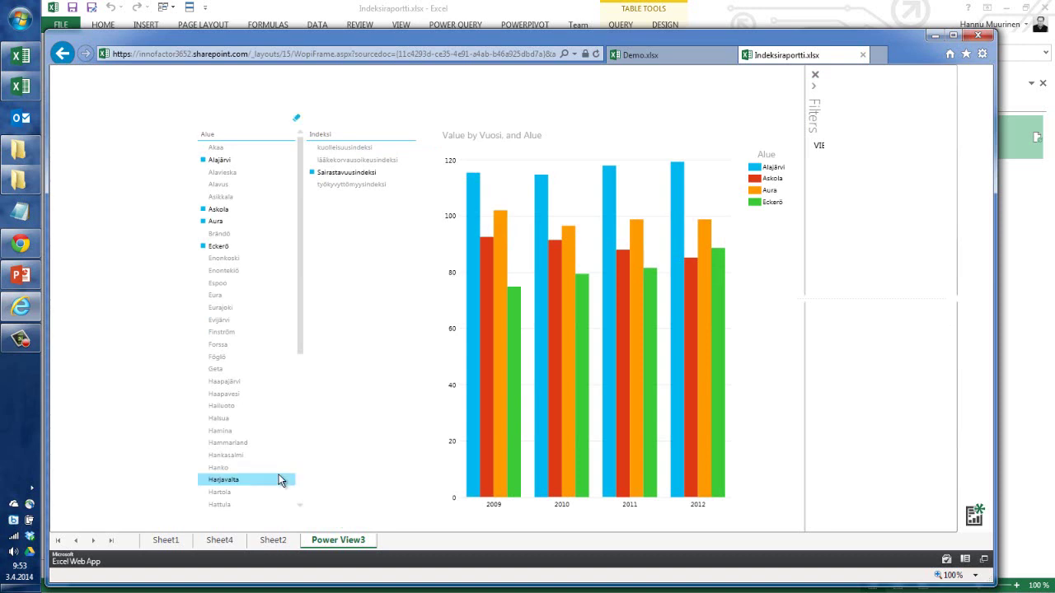
mouse_move(585, 330)
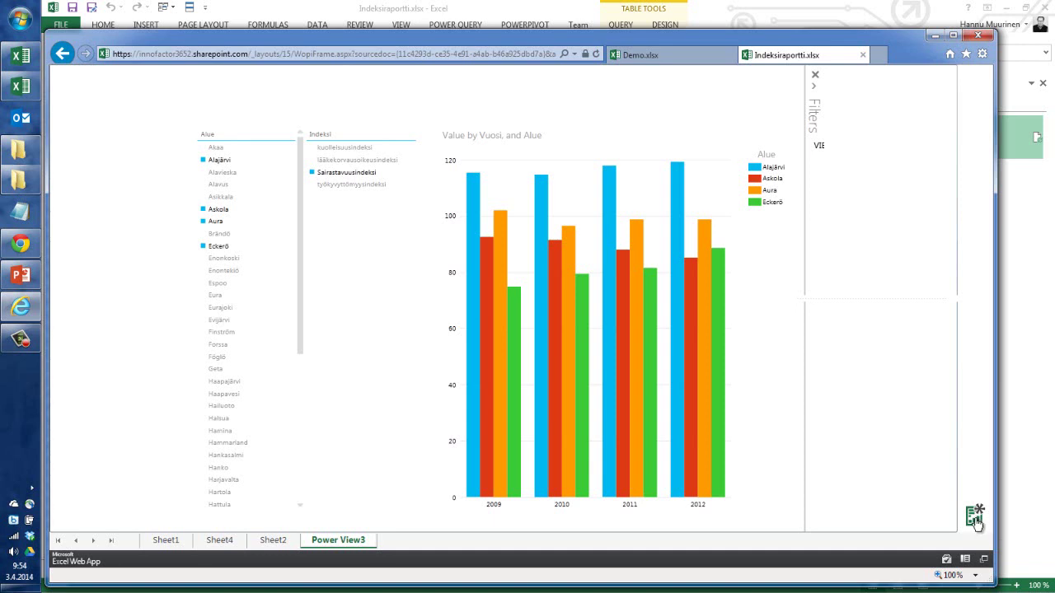
Step: On Demo's Huoltosuhde 2012 report, filter to Kuopio, then Lapinlahti, then clear the filter
left_click(658, 55)
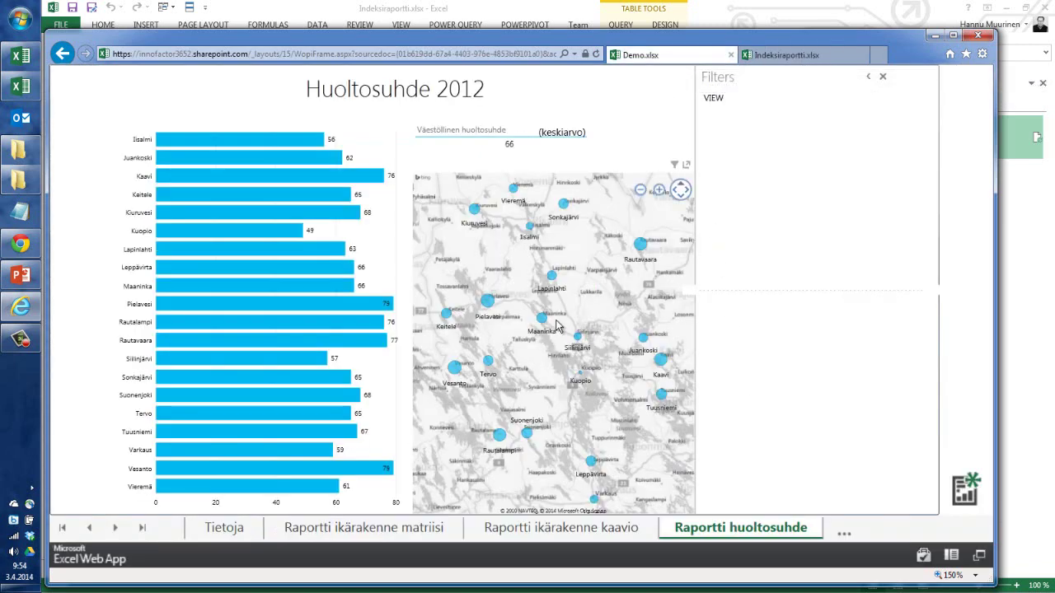
scroll(564, 320, "up", 3)
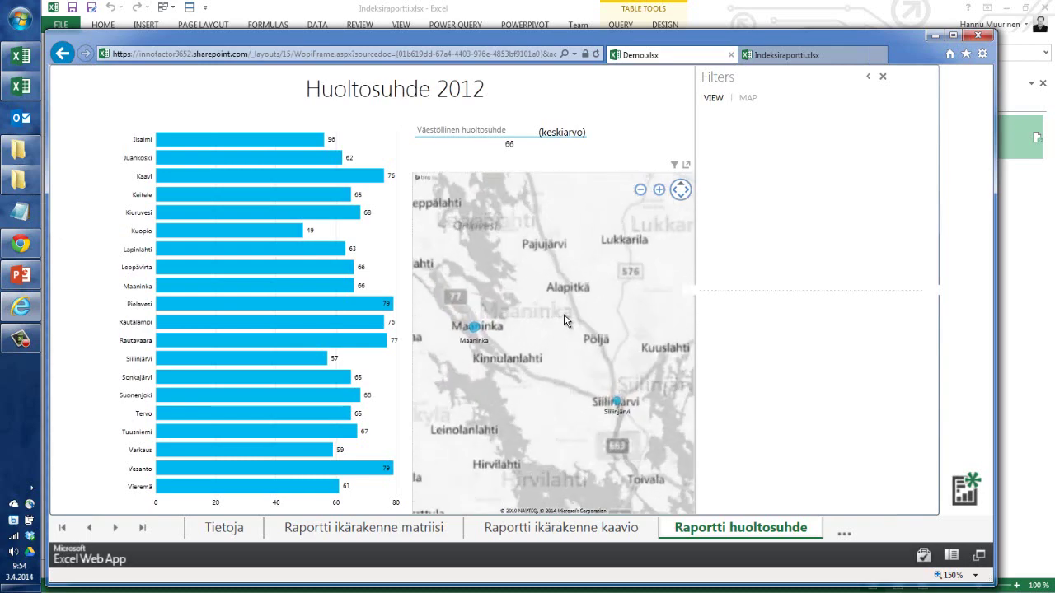
scroll(563, 321, "down", 2)
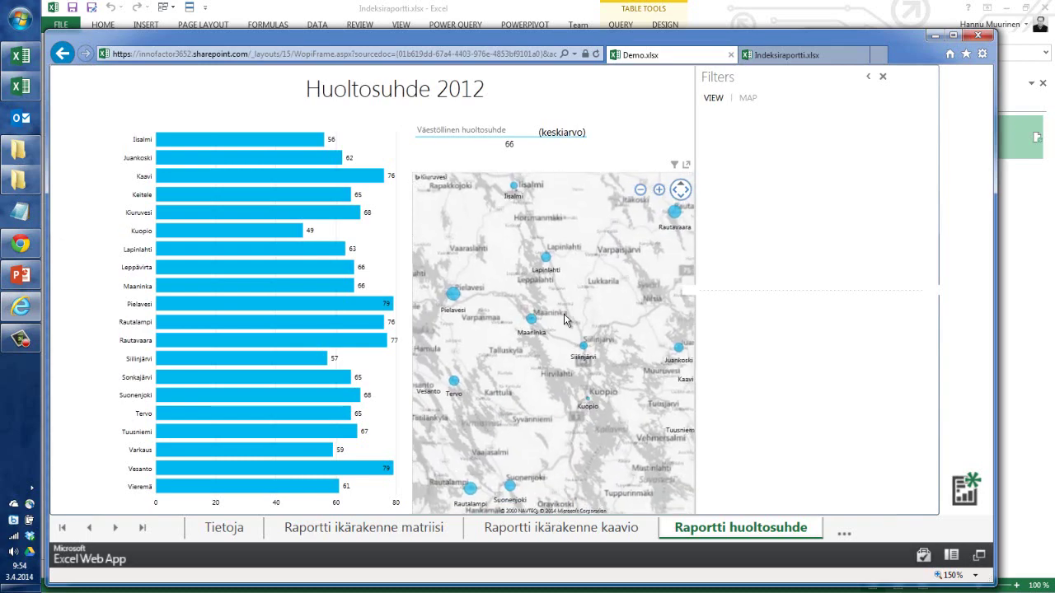
mouse_move(247, 313)
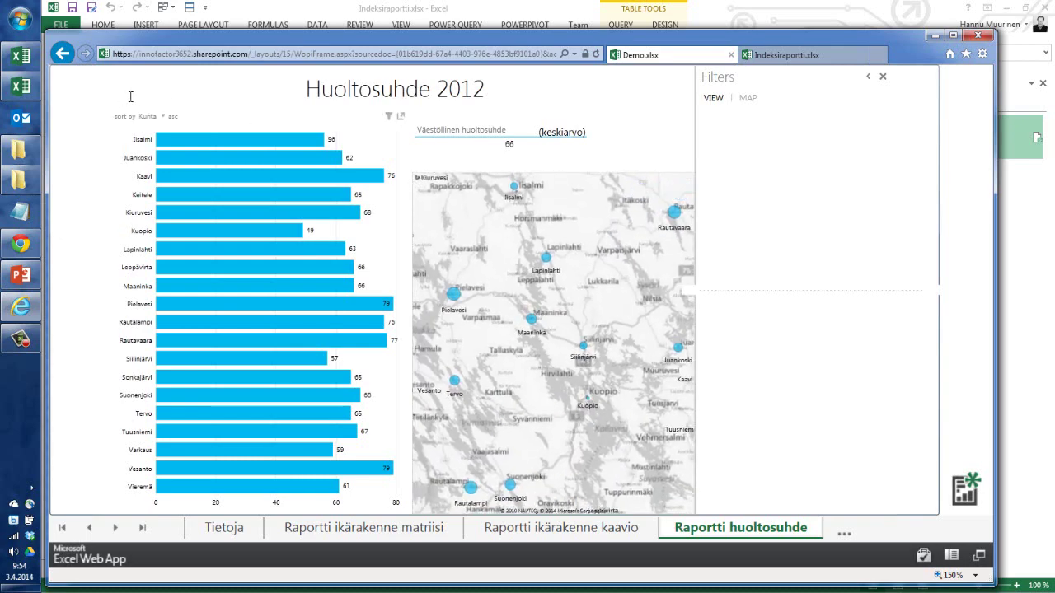
left_click(273, 234)
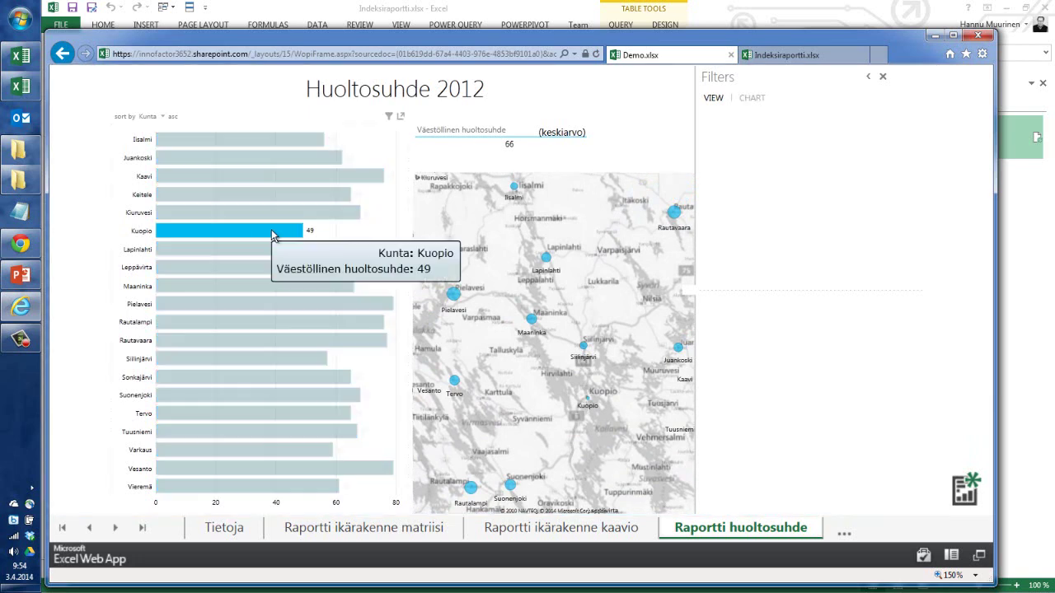
left_click(280, 248)
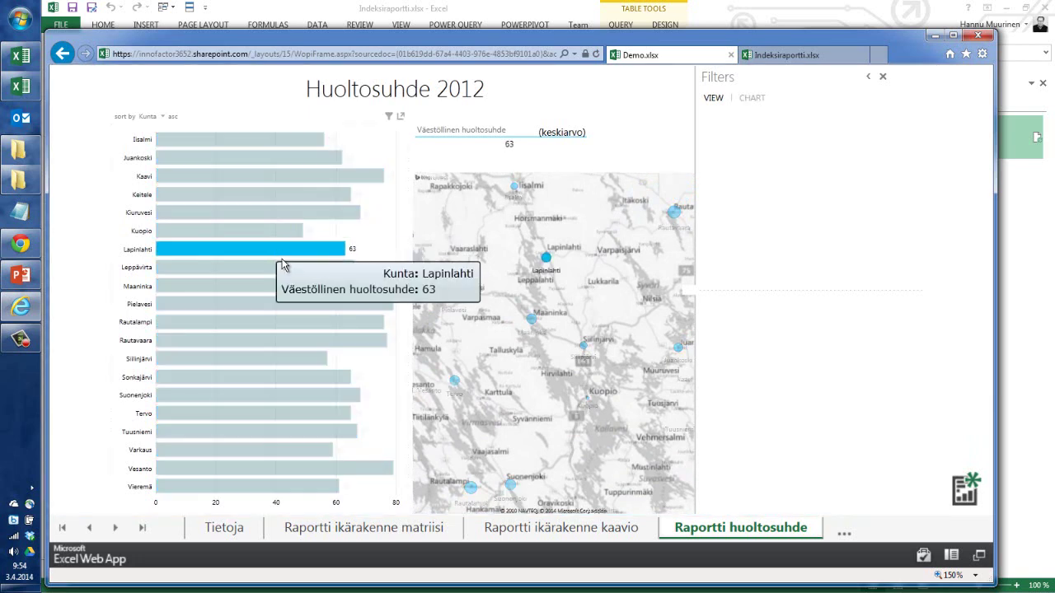
left_click(287, 278)
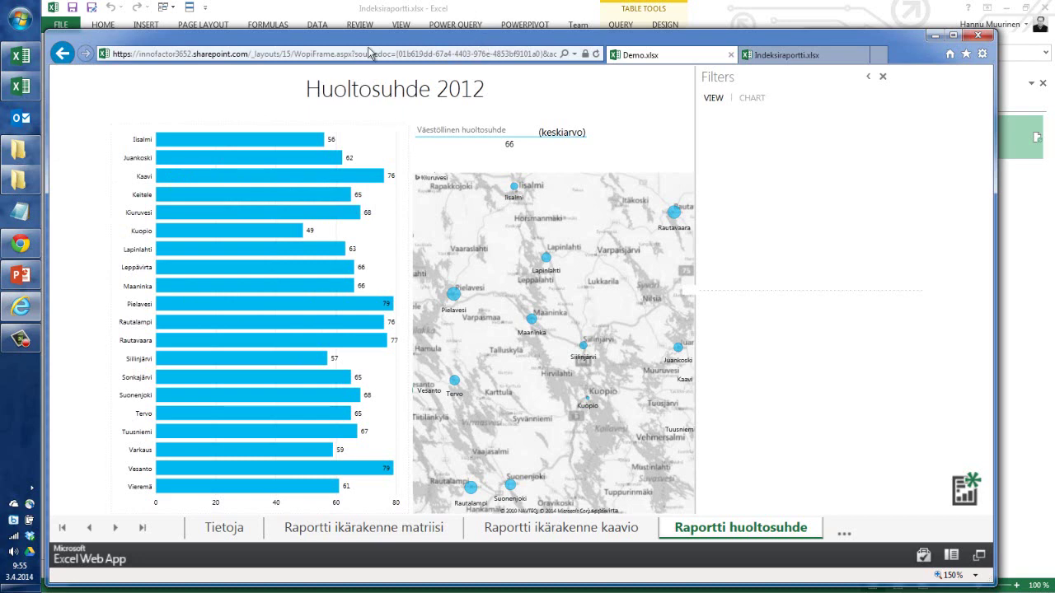
mouse_move(20, 56)
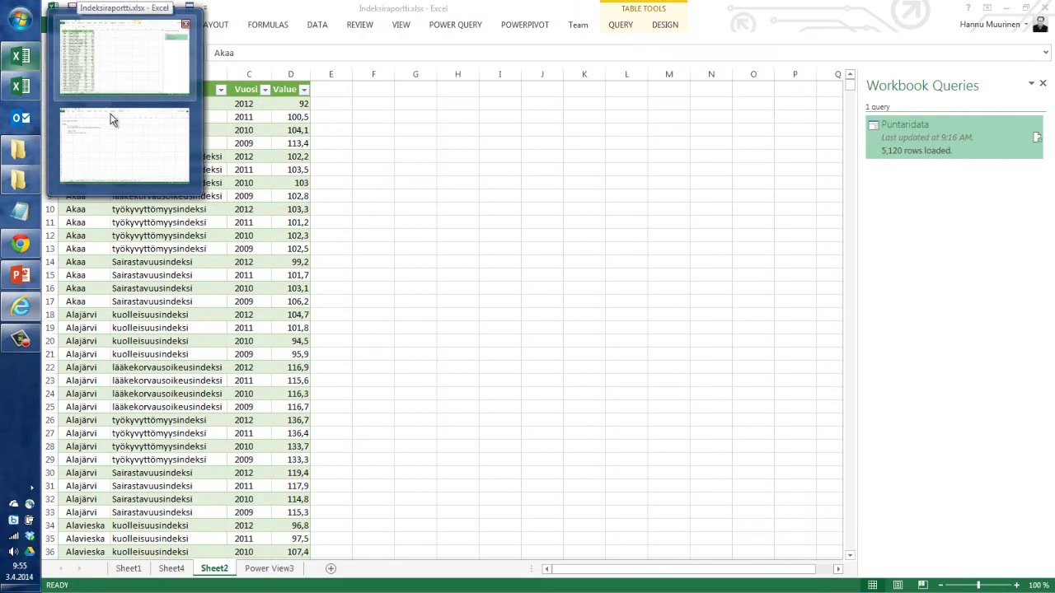
Step: In the desktop Demo workbook, launch Power Map from the INSERT tab's Map command
left_click(113, 120)
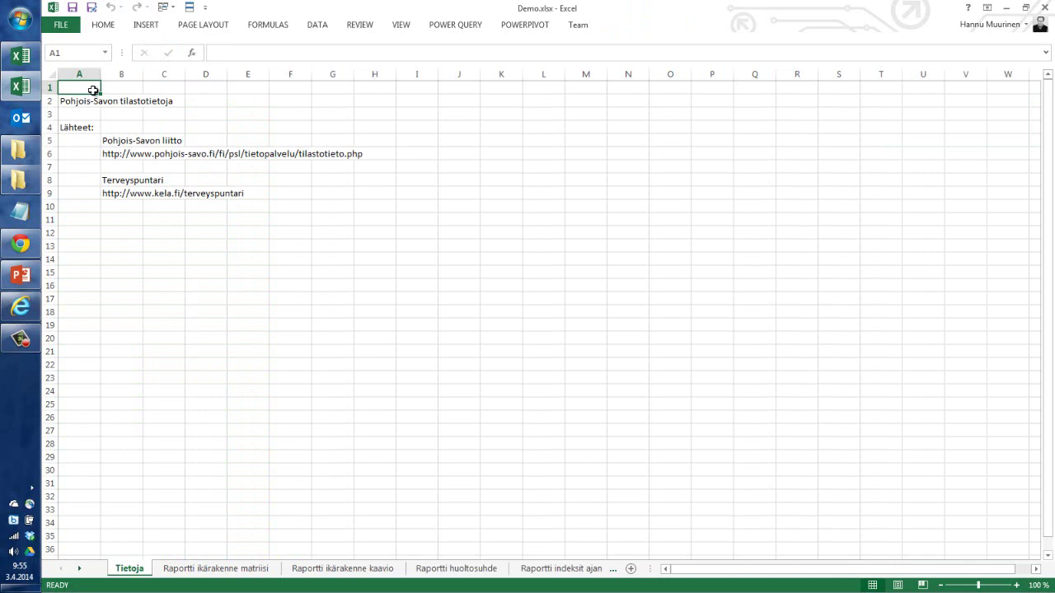
left_click(146, 25)
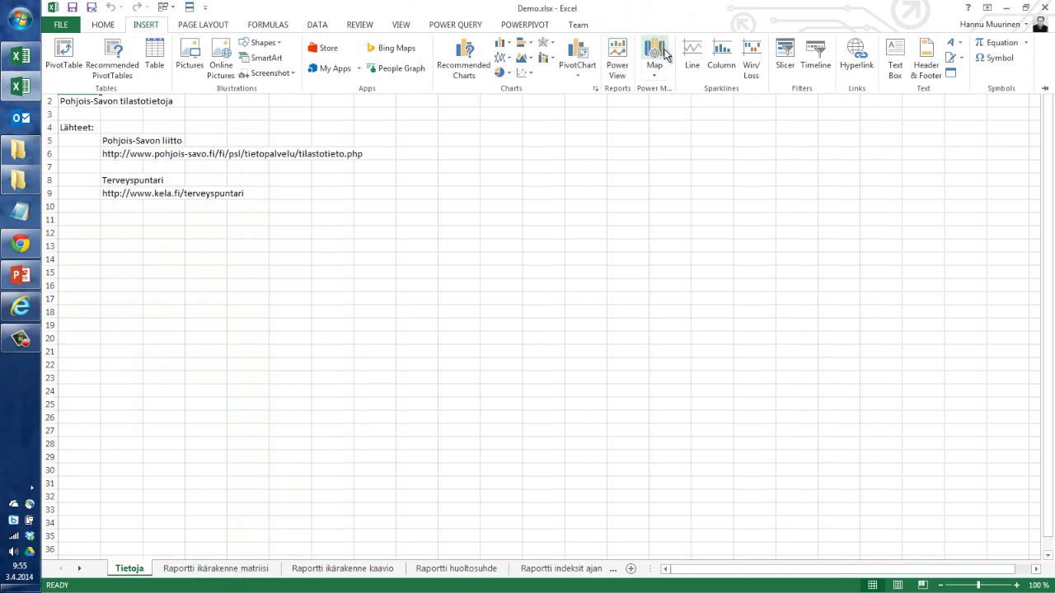
left_click(657, 56)
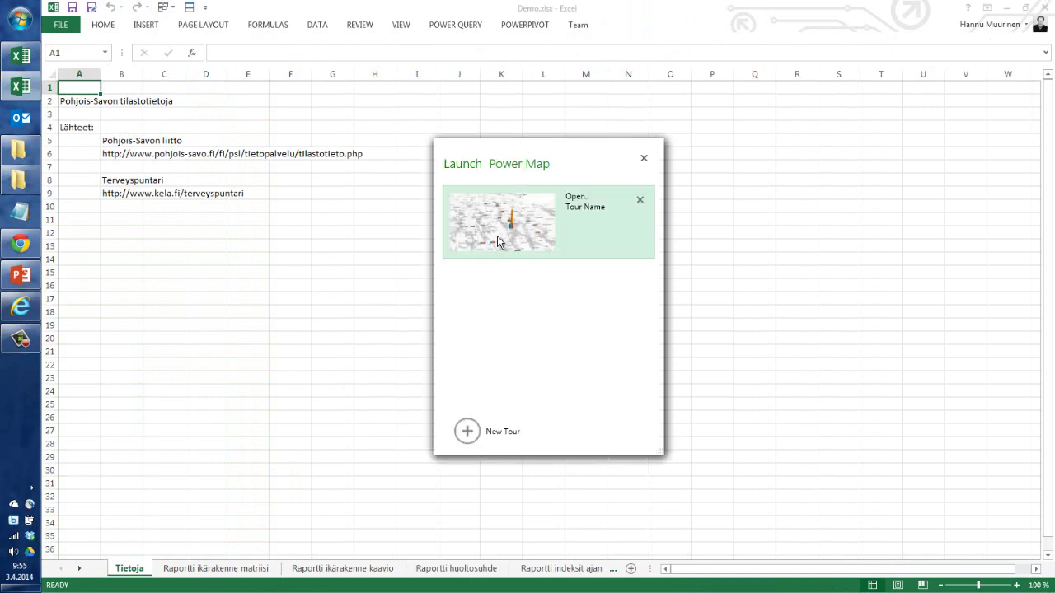
Step: Open the existing Demo tour of population columns per municipality and pan Kuopio's columns left
left_click(485, 236)
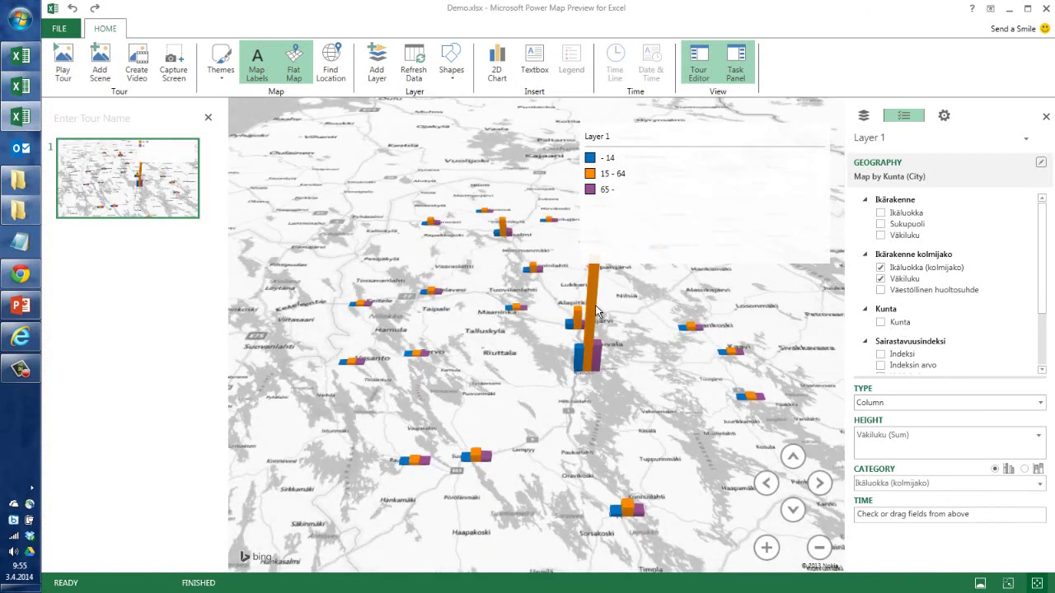
mouse_move(514, 285)
left_mouse_down()
mouse_move(287, 340)
mouse_move(426, 233)
mouse_move(476, 235)
mouse_move(393, 338)
left_mouse_up()
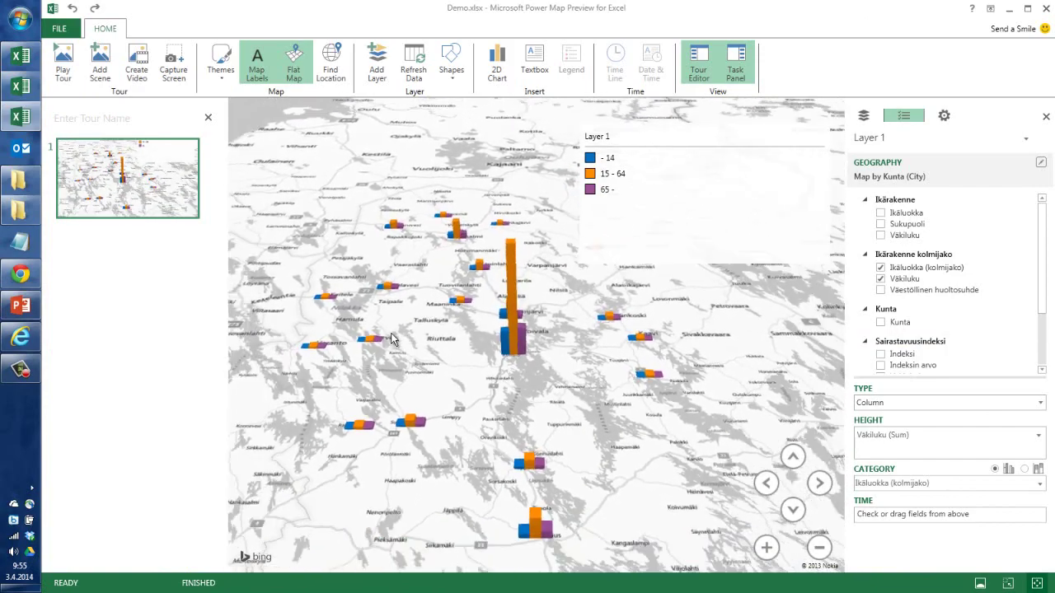
scroll(392, 338, "down", 3)
Step: Tilt the map and zoom out until all of Finland is in view
mouse_move(392, 338)
left_mouse_down()
mouse_move(529, 377)
mouse_move(258, 363)
mouse_move(221, 349)
left_mouse_up()
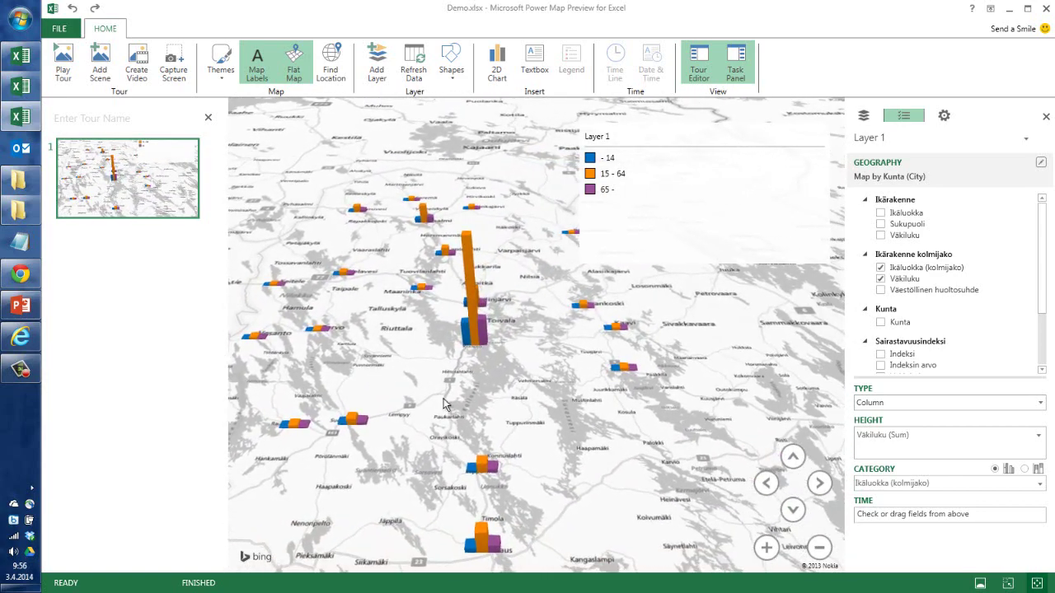
mouse_move(444, 404)
left_mouse_down()
mouse_move(484, 521)
mouse_move(427, 282)
mouse_move(376, 259)
mouse_move(566, 320)
left_mouse_up()
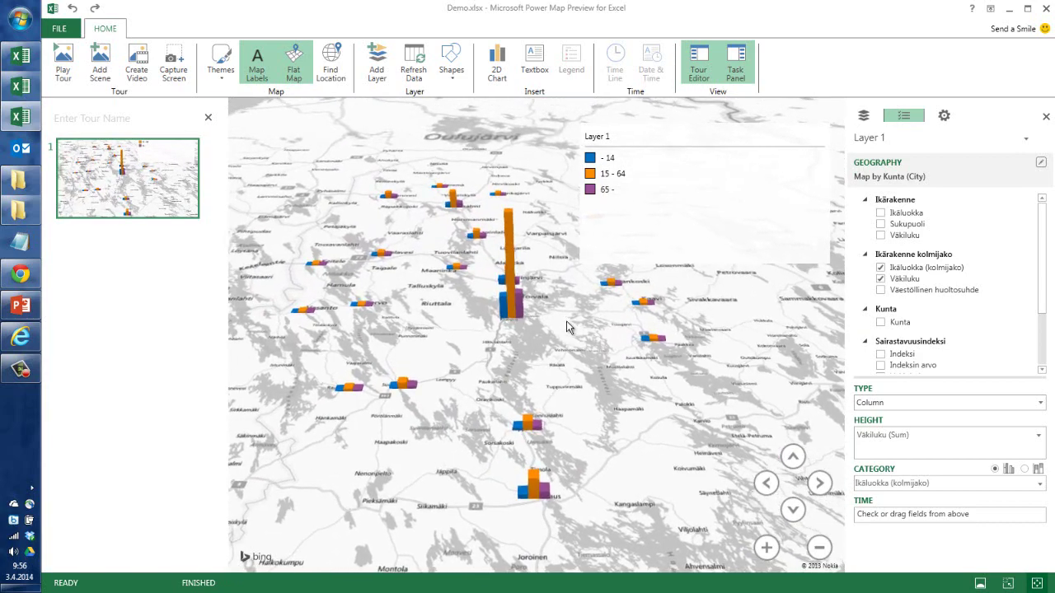
scroll(552, 330, "down", 2)
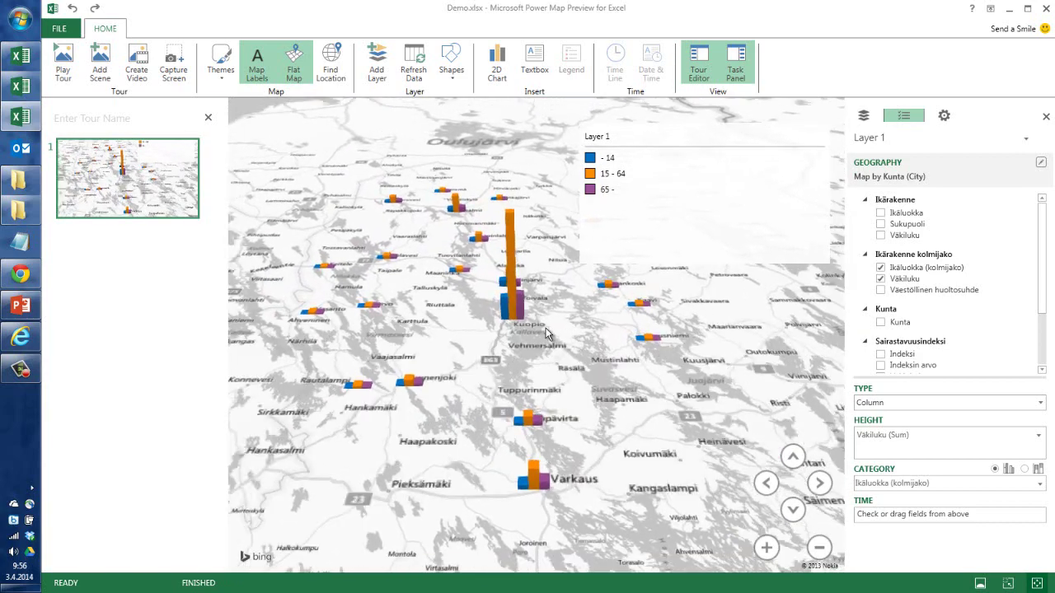
scroll(548, 330, "down", 2)
scroll(545, 330, "down", 3)
Step: Zoom in on Kuopio and pan to frame the columns around Kuopio, Juankoski and Kaavi
scroll(544, 332, "down", 2)
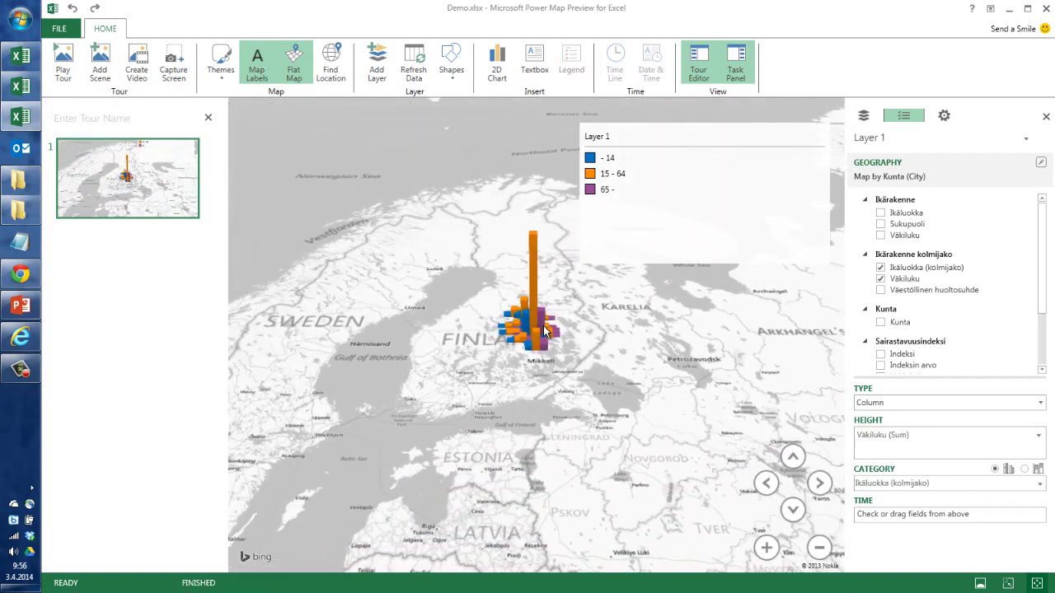
scroll(544, 332, "up", 3)
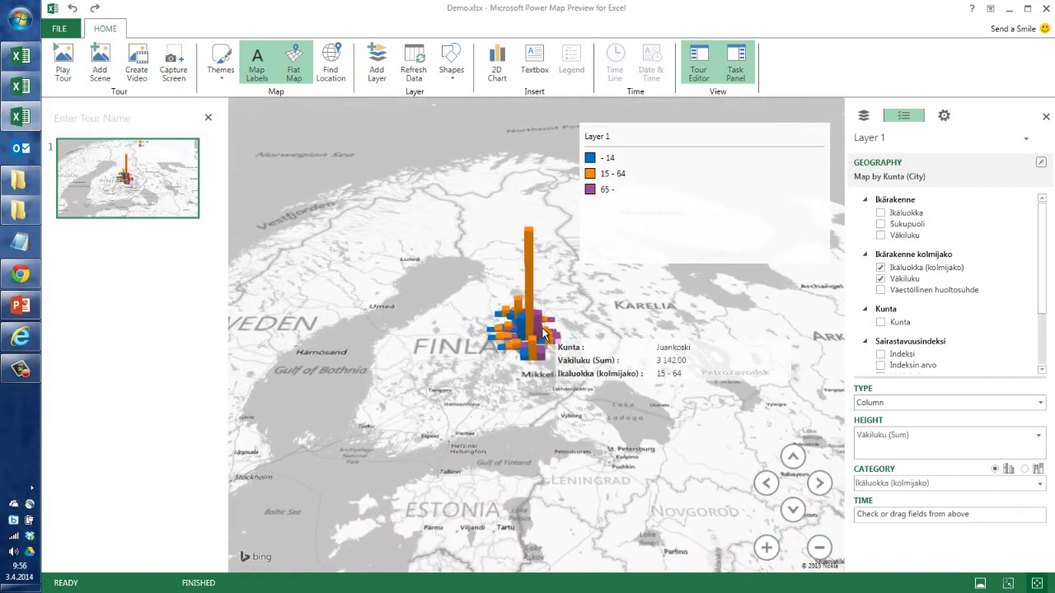
mouse_move(544, 331)
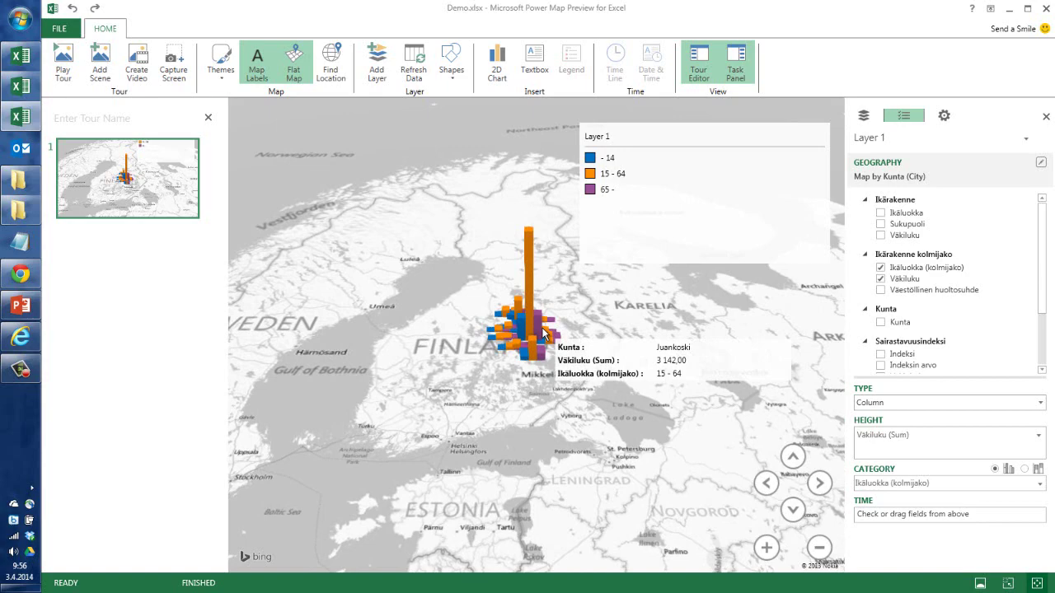
scroll(544, 333, "up", 2)
scroll(543, 333, "up", 2)
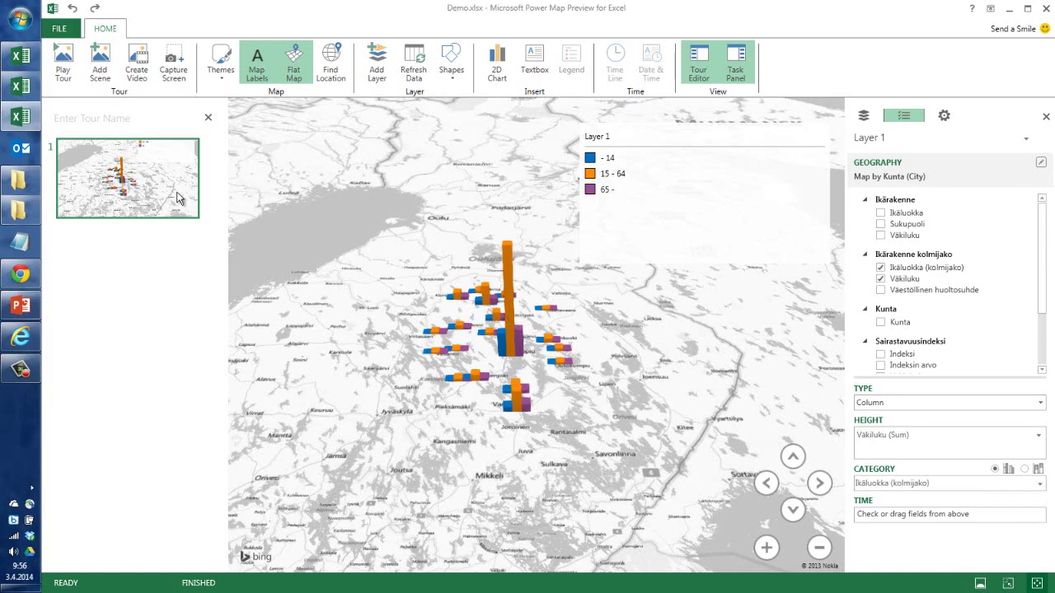
mouse_move(128, 178)
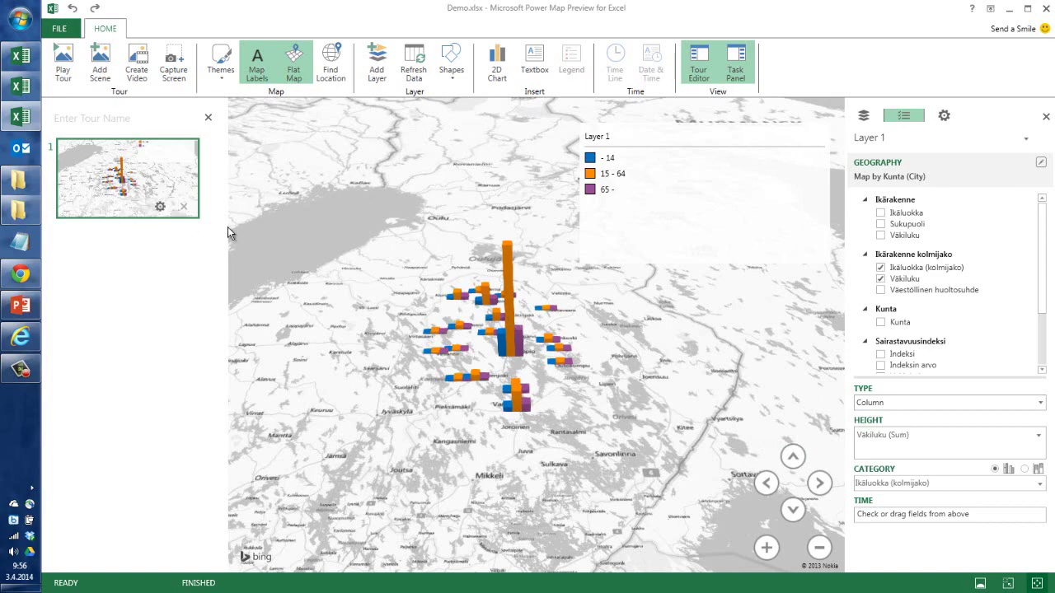
scroll(511, 394, "down", 3)
scroll(510, 391, "up", 5)
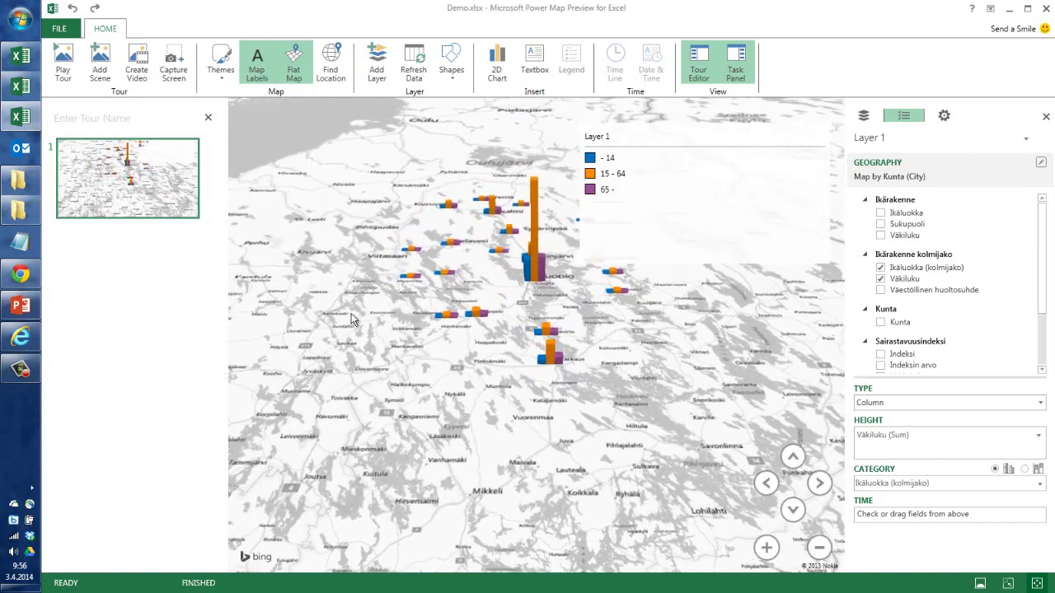
left_click_drag(456, 278, 286, 329)
scroll(443, 320, "up", 5)
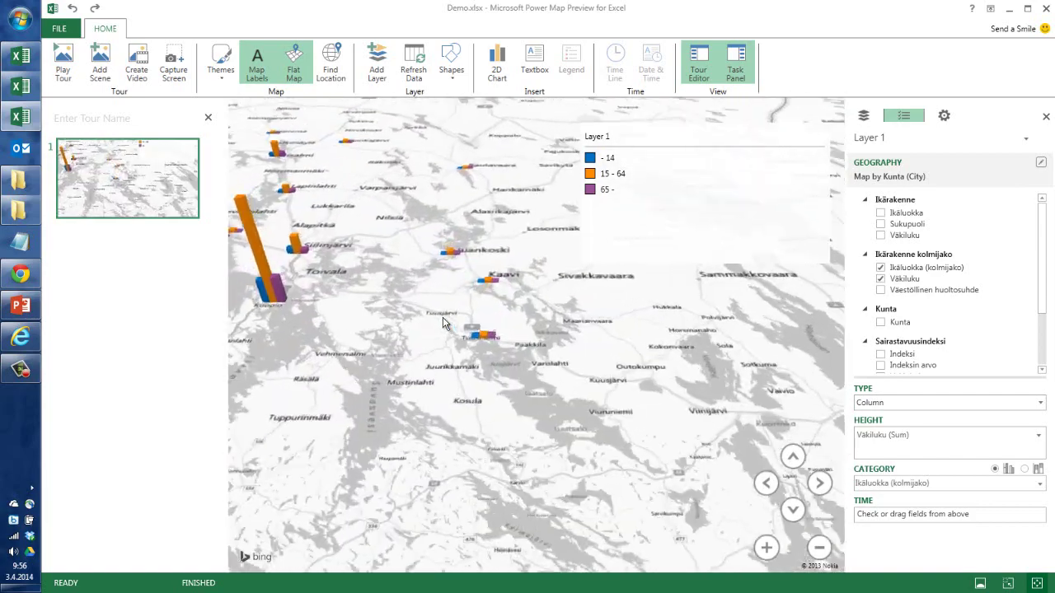